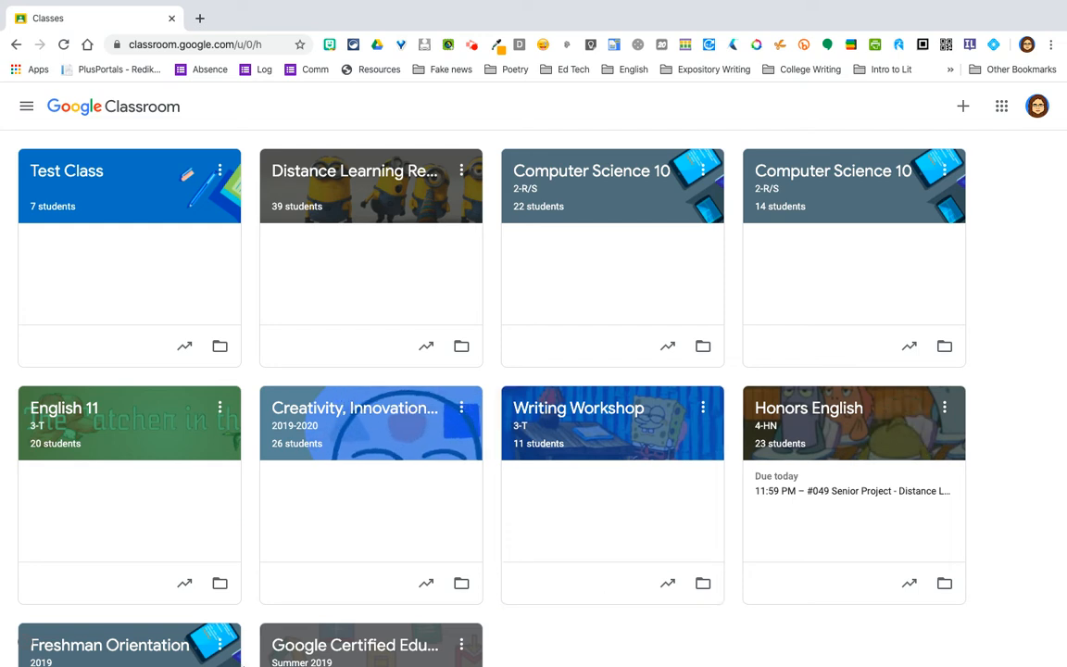
Open the student work for "3. Graded Assignment" from the classwork of Test Class
click(70, 169)
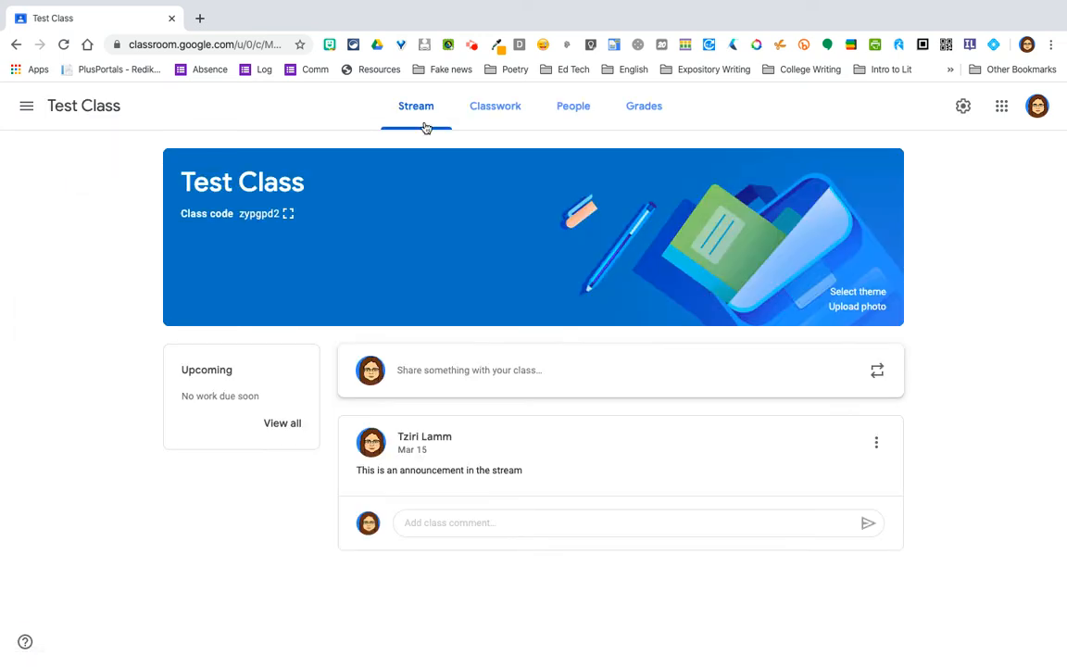
click(516, 108)
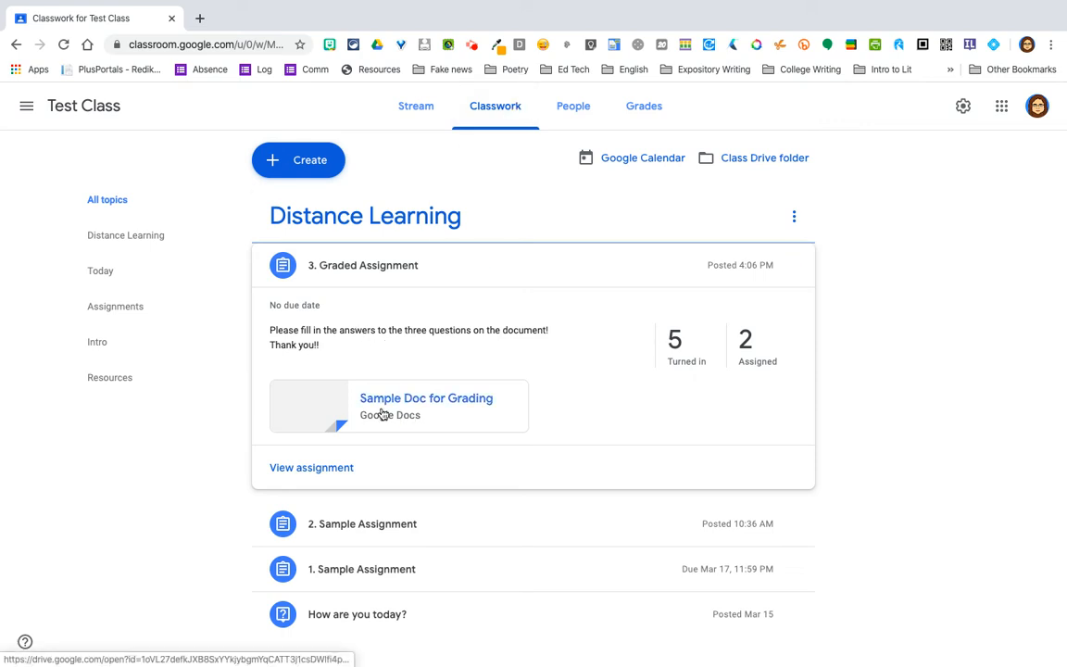
click(329, 478)
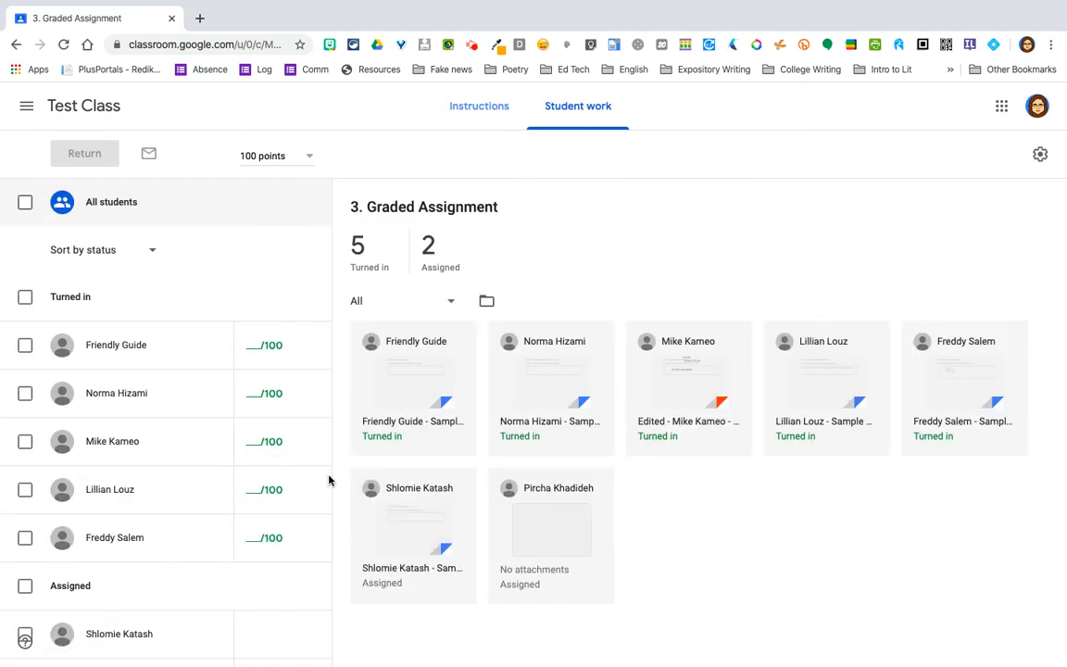
Return to the classwork list, collapse and expand "3. Graded Assignment", and view its student work again
click(16, 44)
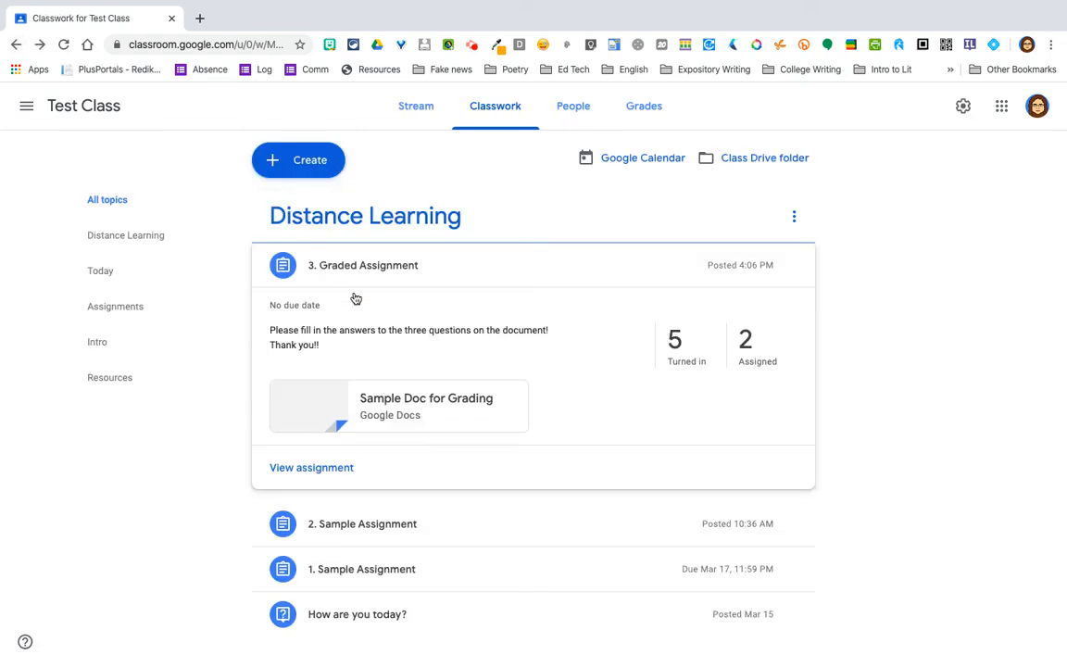
click(345, 266)
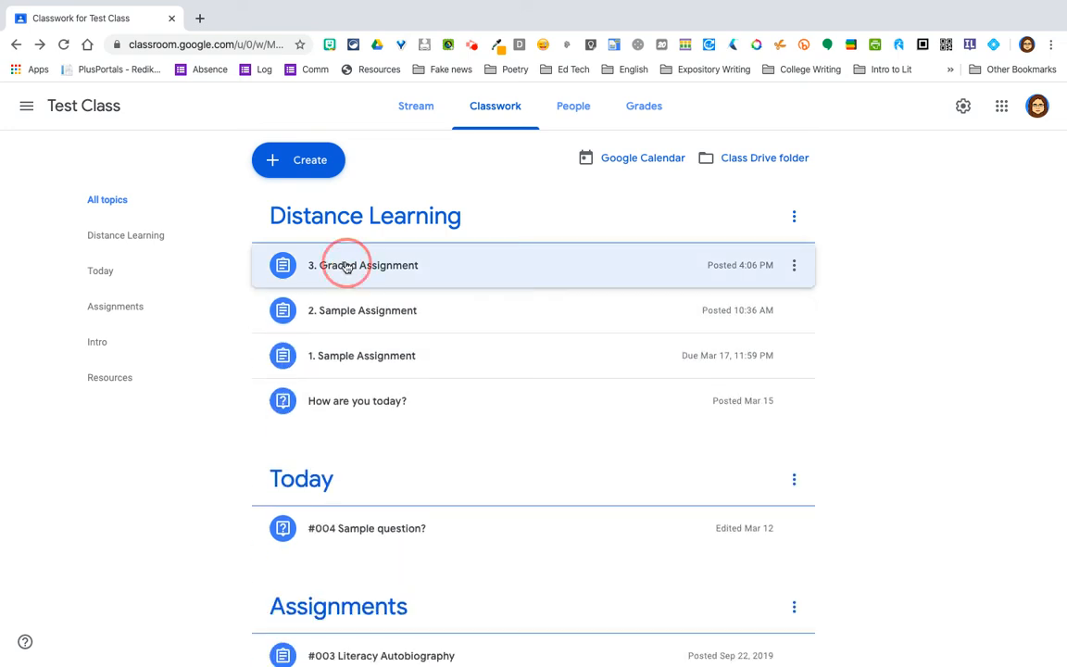
click(345, 266)
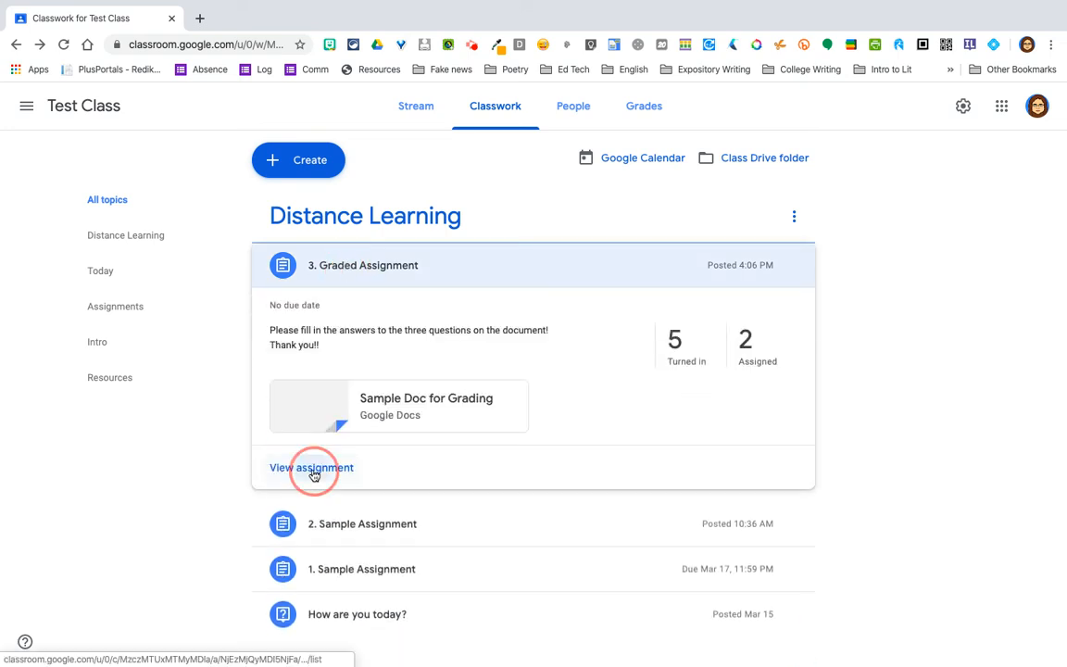
click(312, 468)
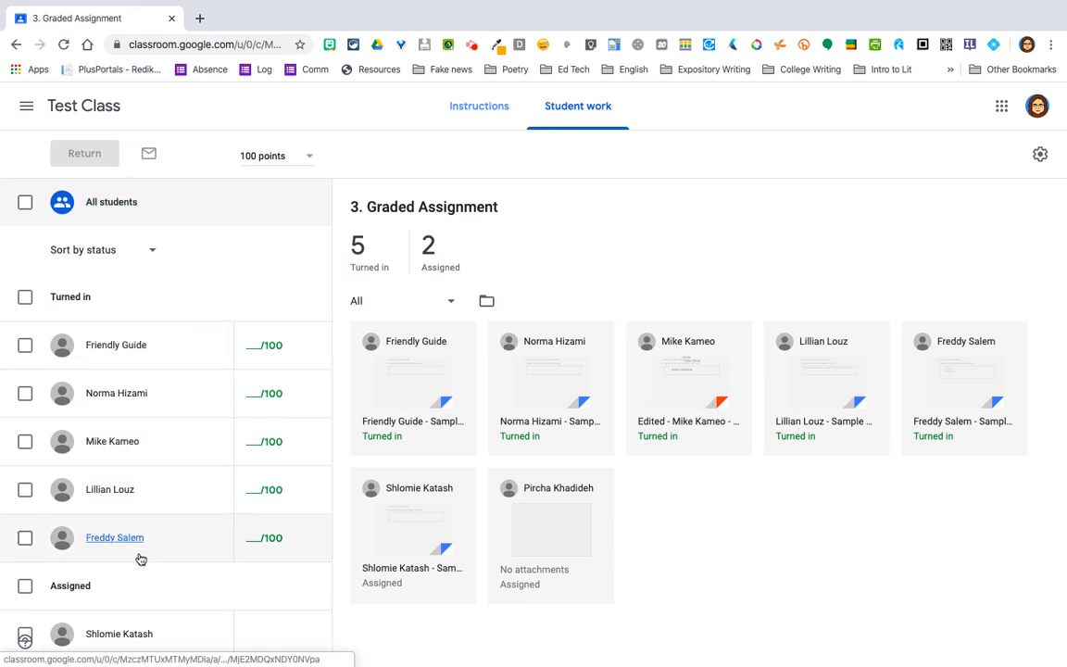
Examine the assignment's student list, comparing the students who turned in work with those still marked as assigned
scroll(116, 505, down, 2)
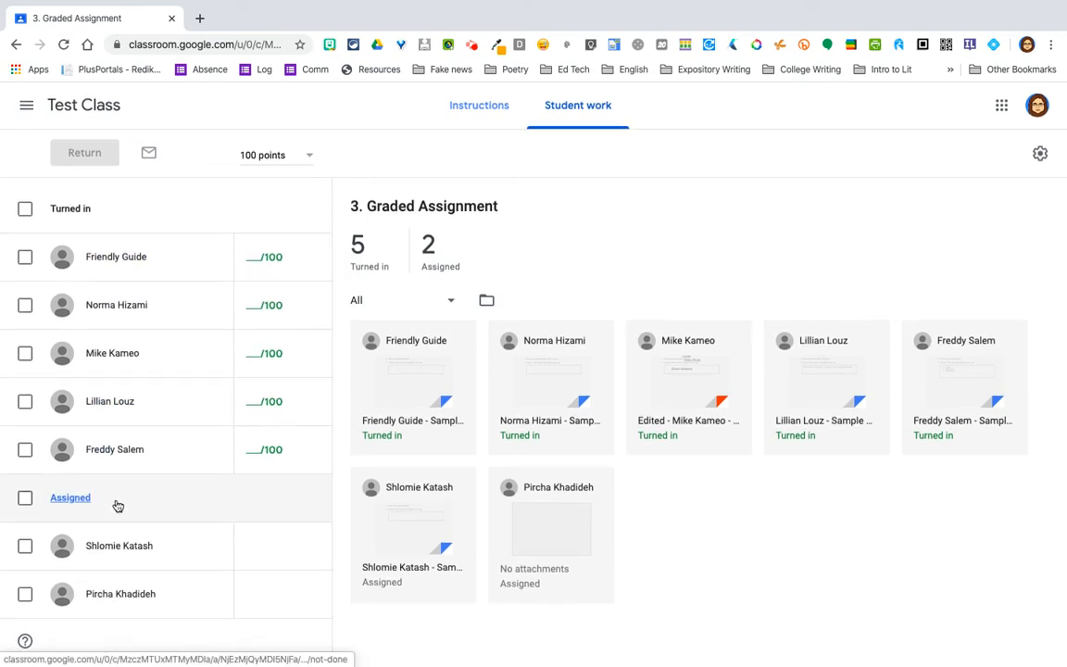
scroll(116, 505, up, 2)
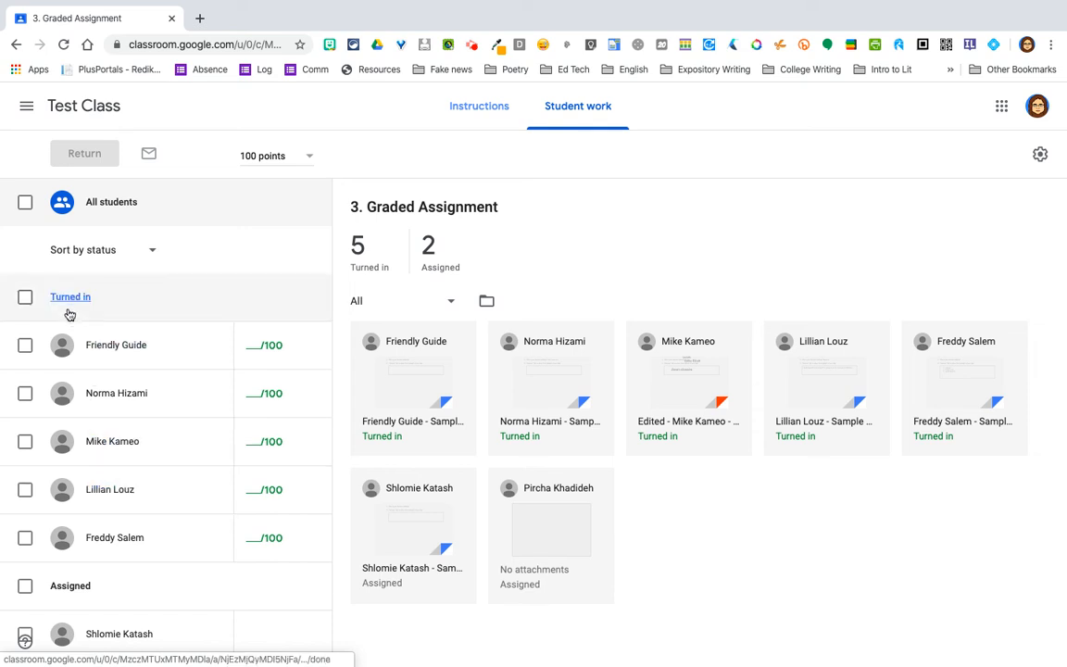
scroll(115, 541, down, 1)
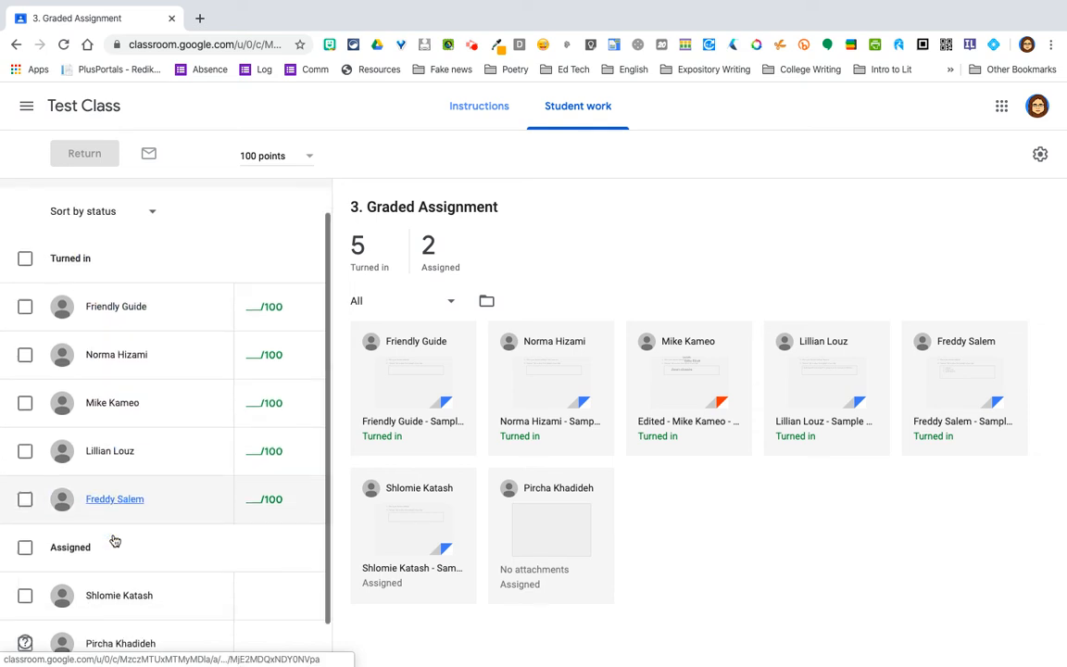
scroll(114, 541, down, 1)
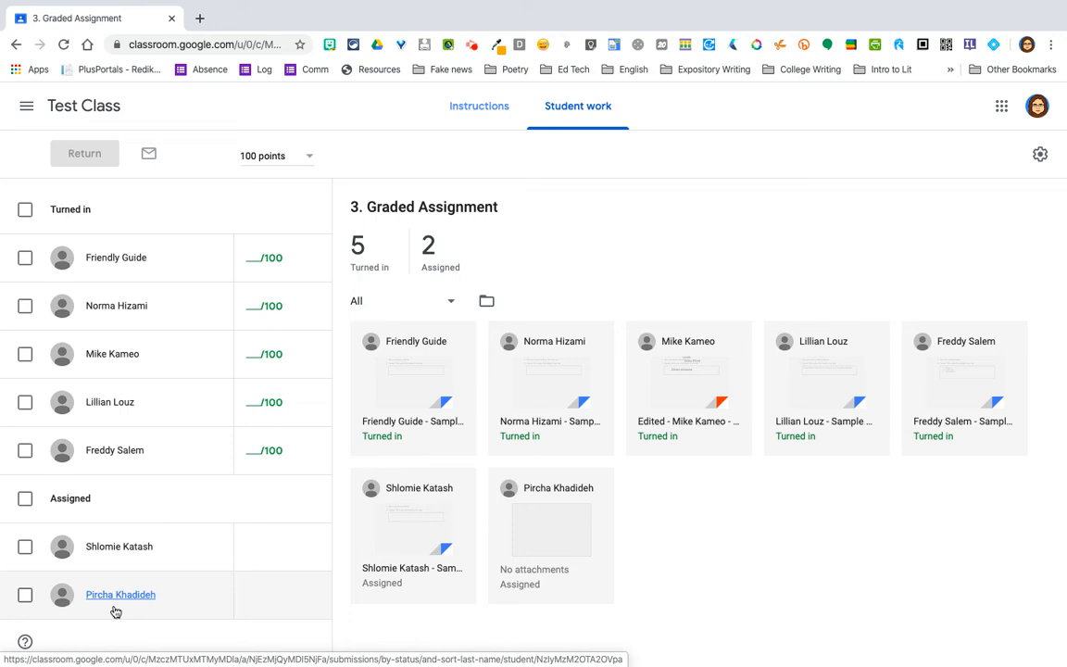
scroll(115, 608, up, 2)
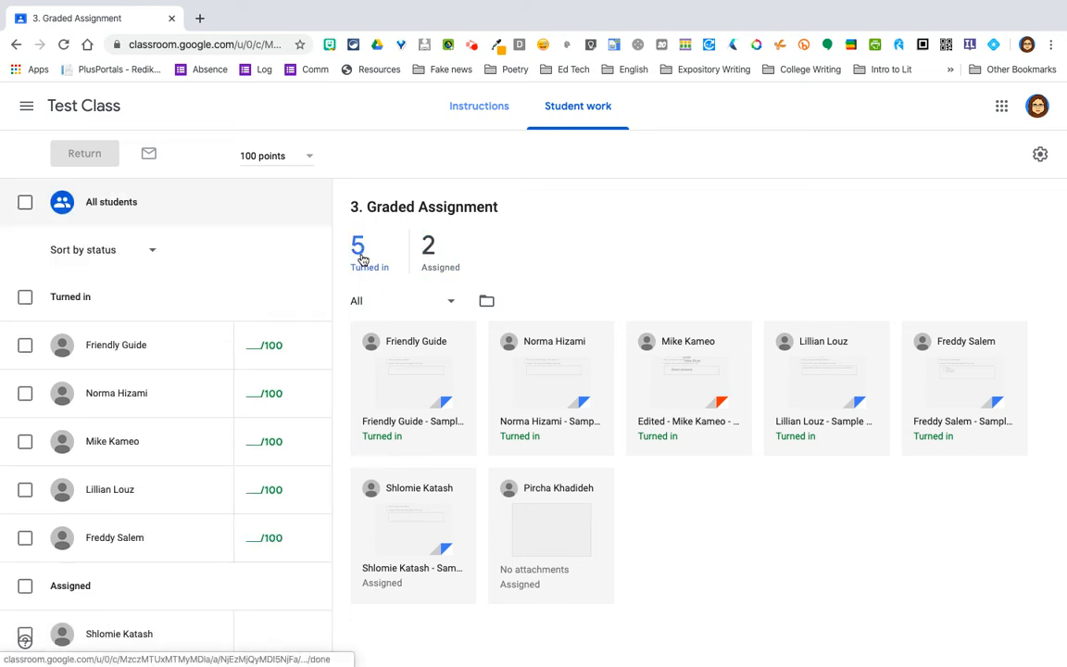
Select all students under Assigned, check the option for emailing them, and clear the selection
scroll(246, 453, down, 2)
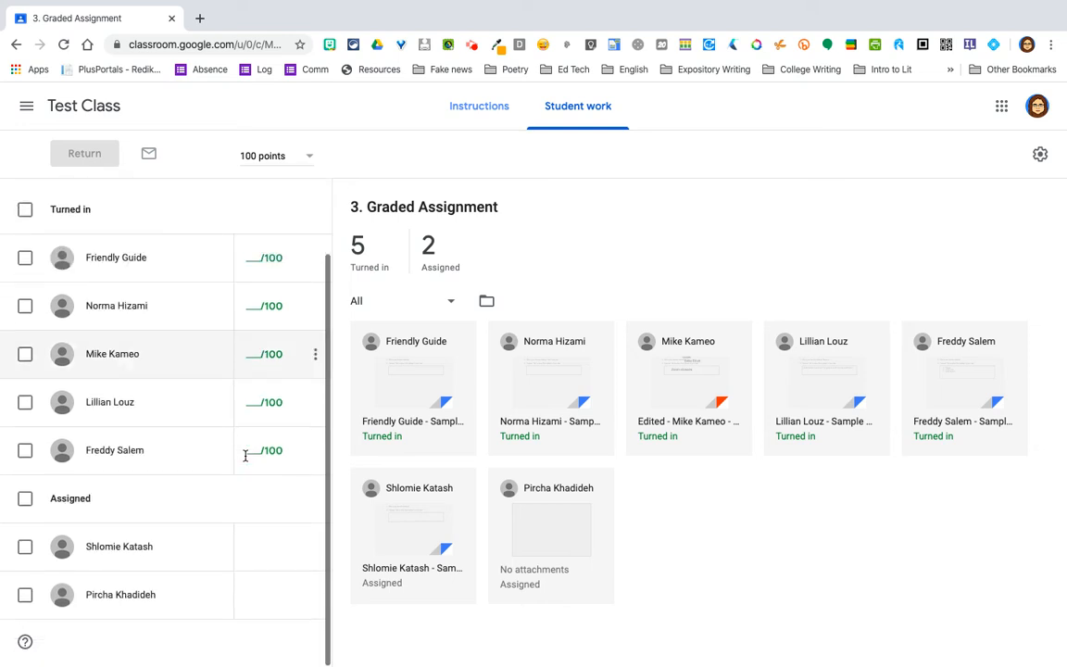
click(25, 498)
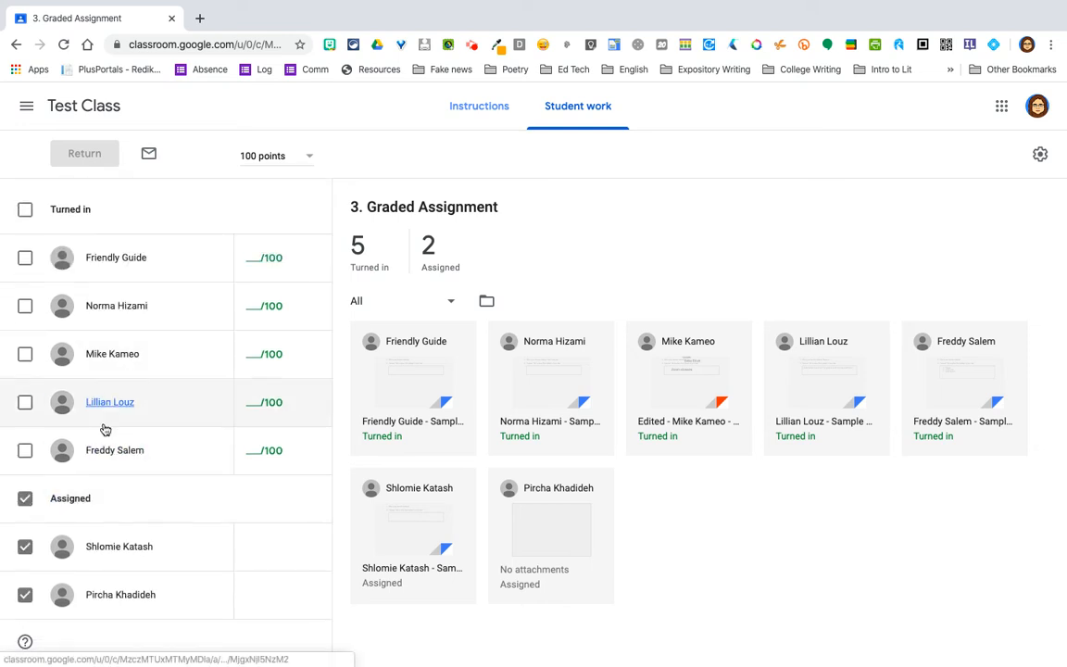
scroll(104, 429, up, 2)
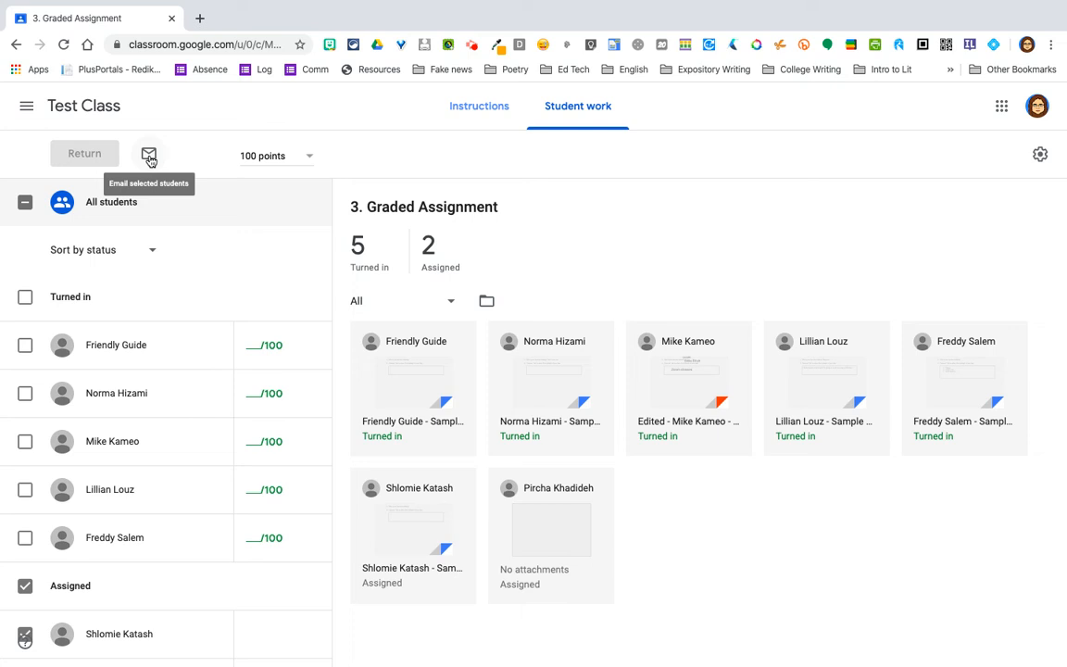
scroll(114, 281, down, 2)
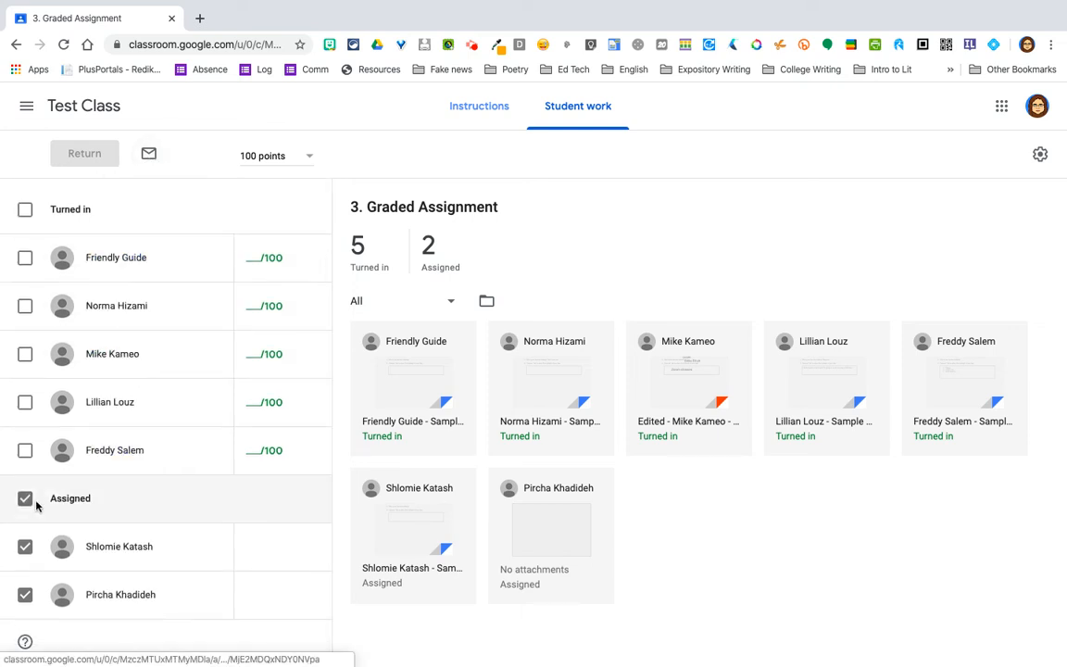
click(25, 501)
scroll(94, 434, up, 2)
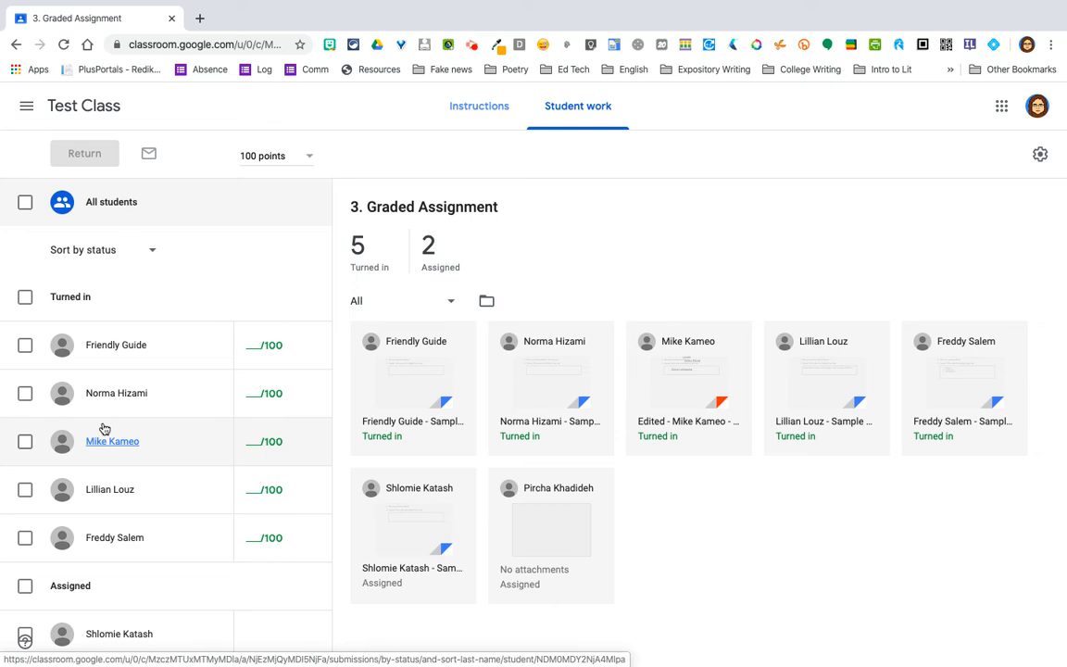
Open the first turned-in submission and add the comment "spelling" to the word "orenge" in the first answer
click(421, 362)
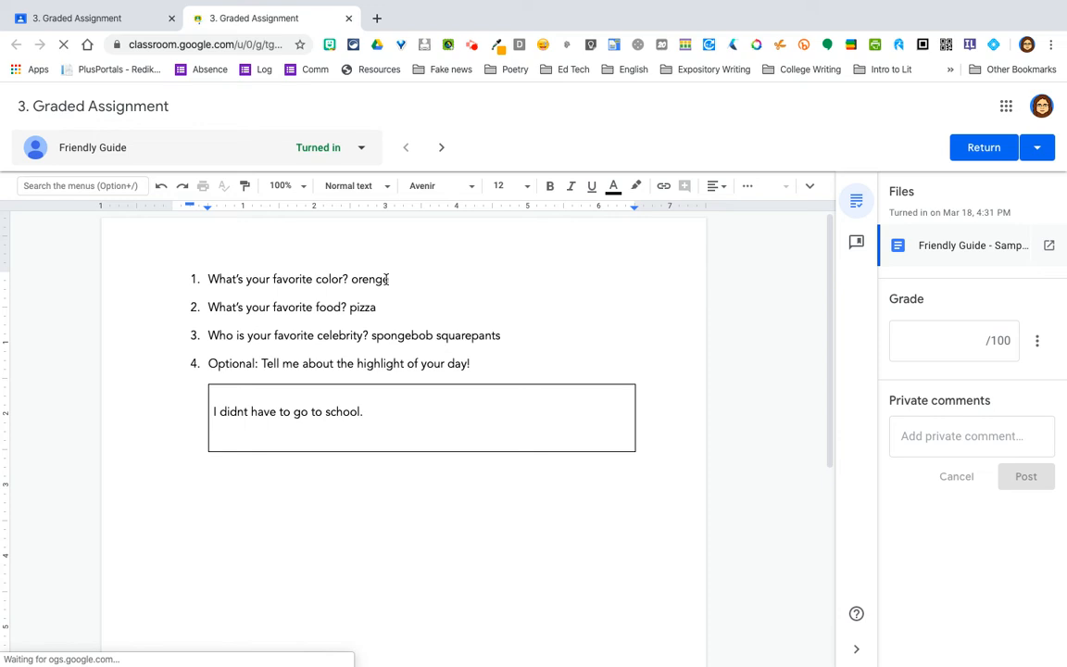
double_click(387, 278)
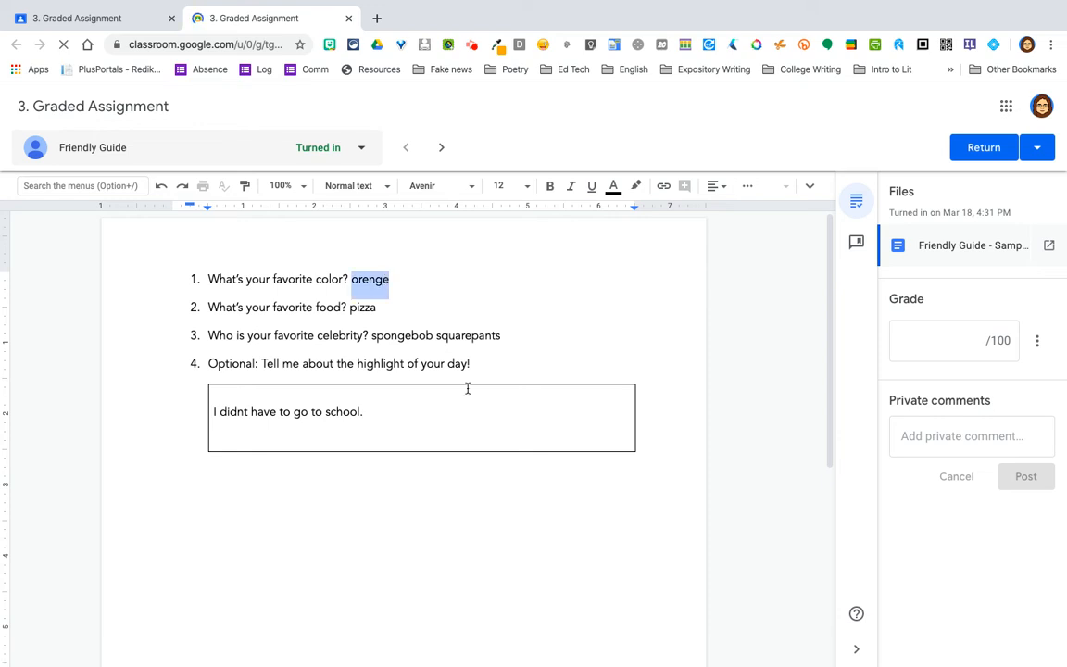
click(389, 281)
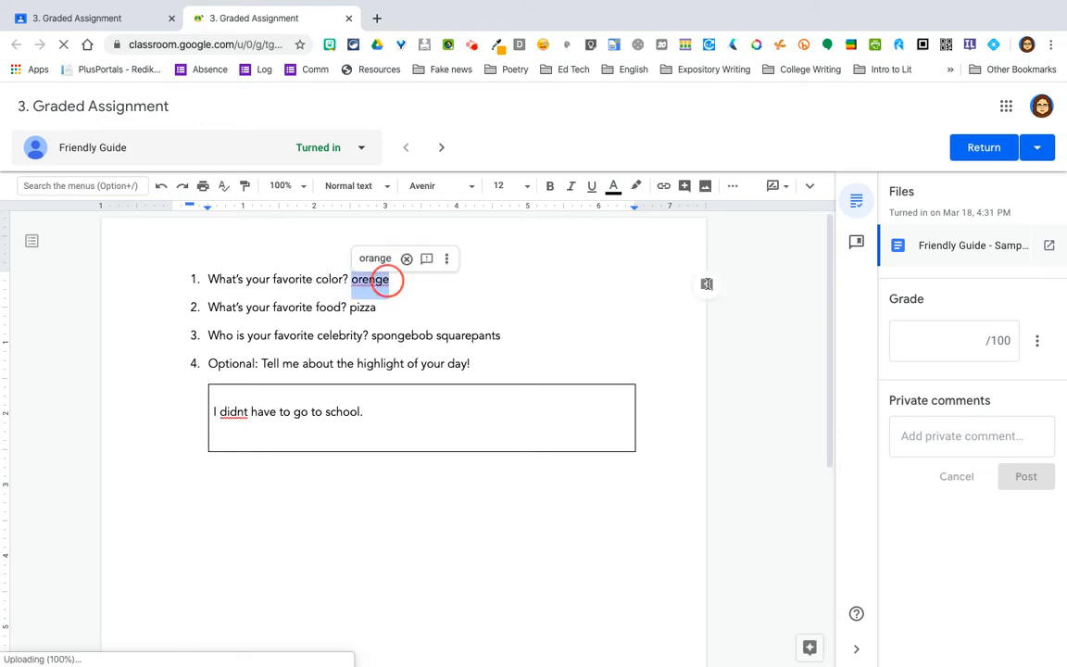
click(706, 286)
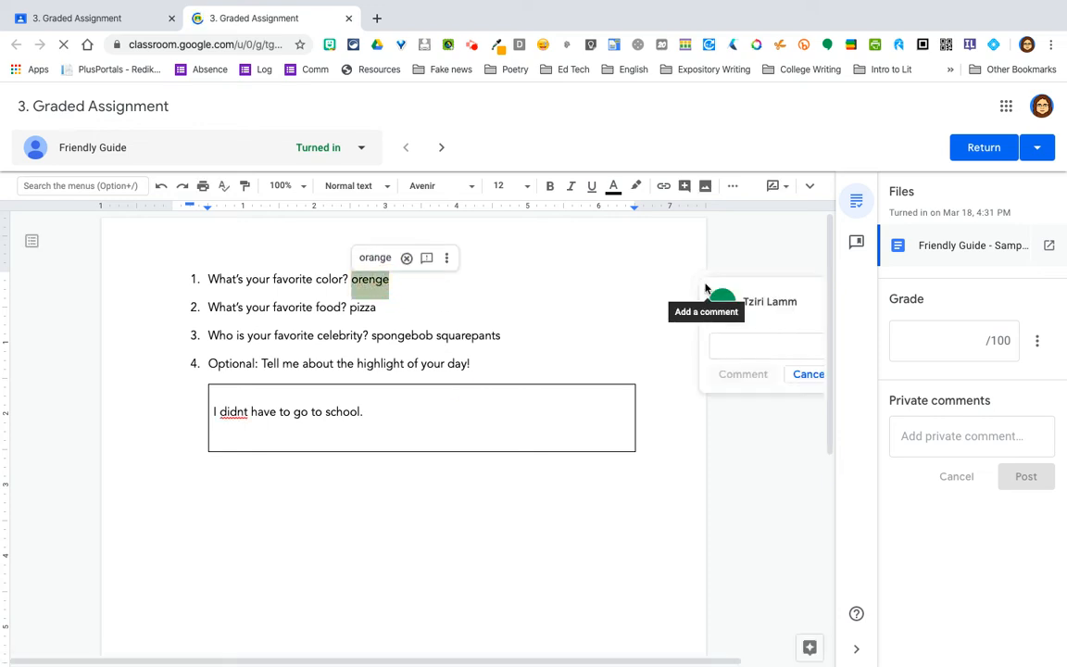
text(spelling)
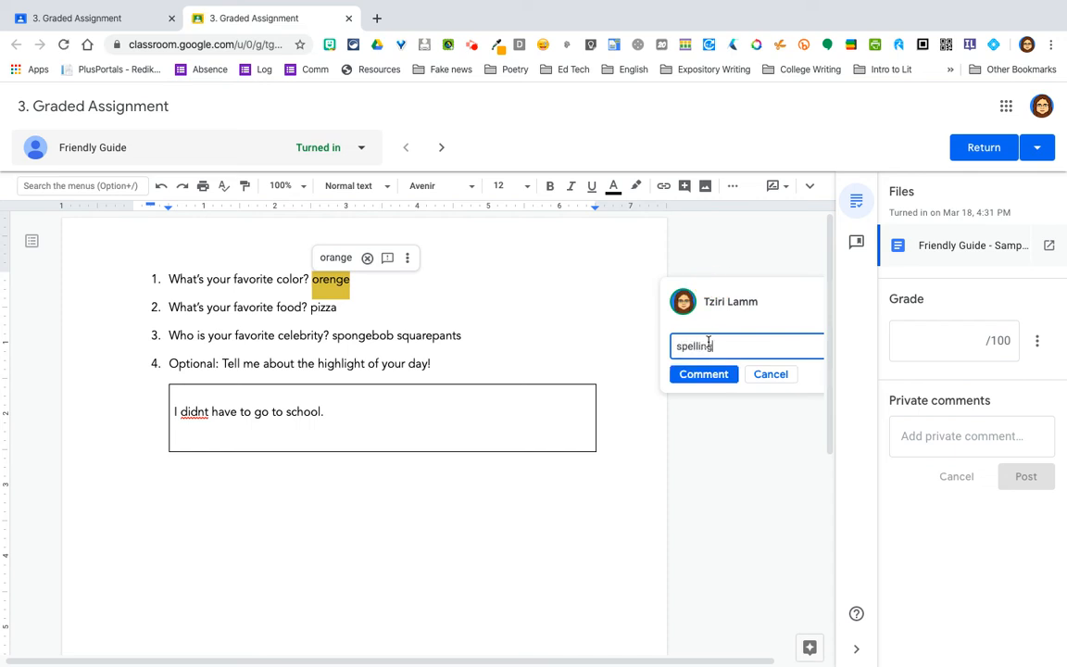
key(super+Return)
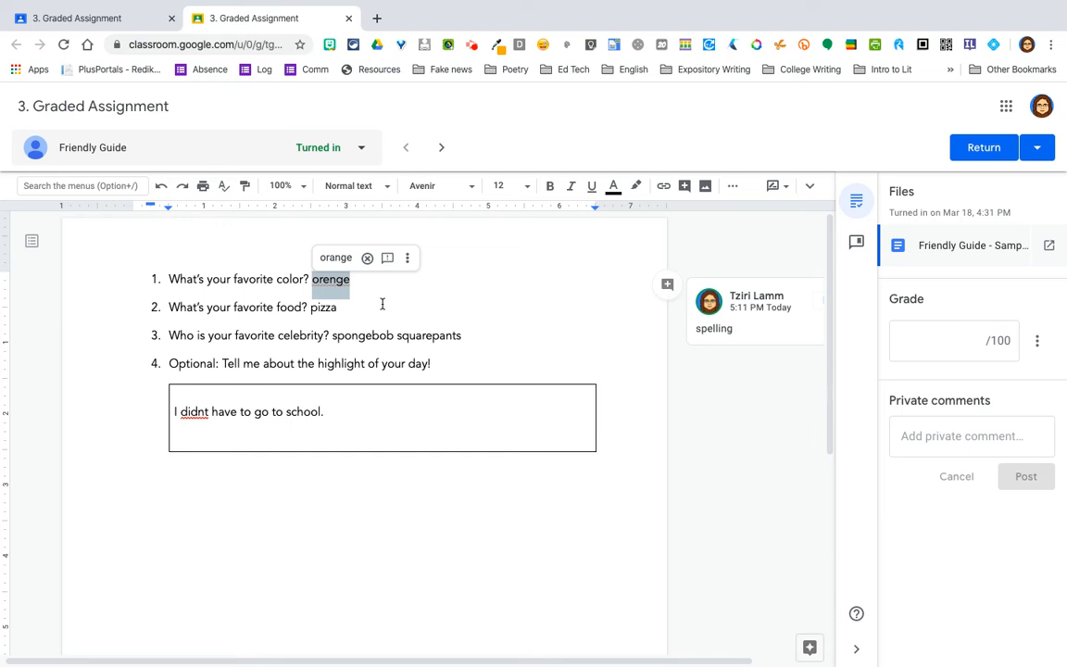
click(346, 308)
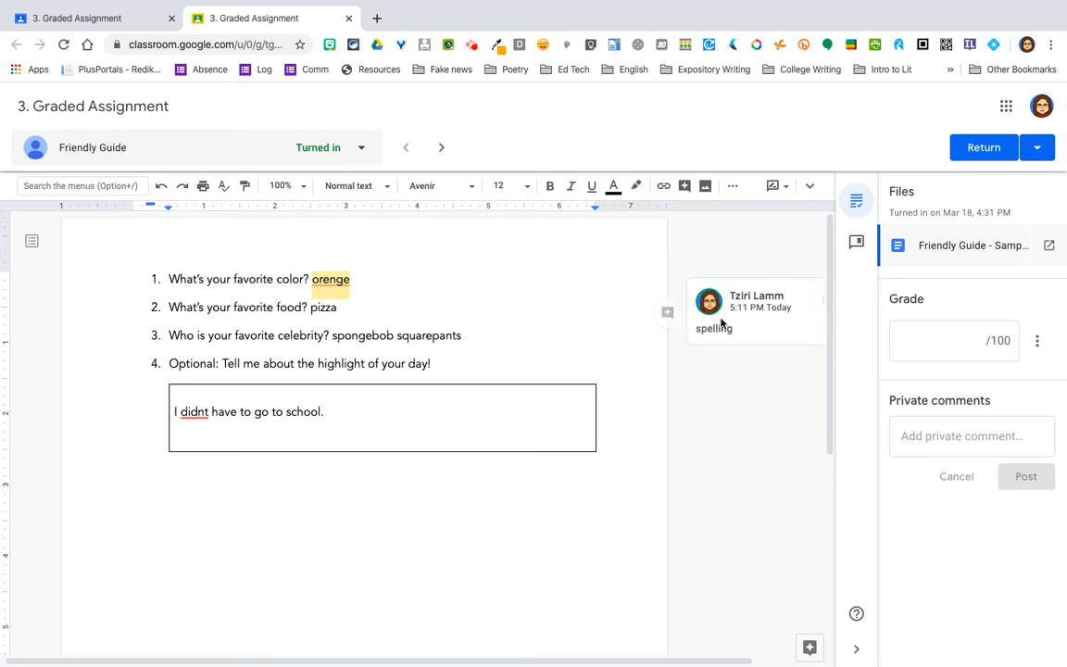
Suggest replacing the lowercase "s" at the start of "spongebob" in the third answer with "S"
click(336, 337)
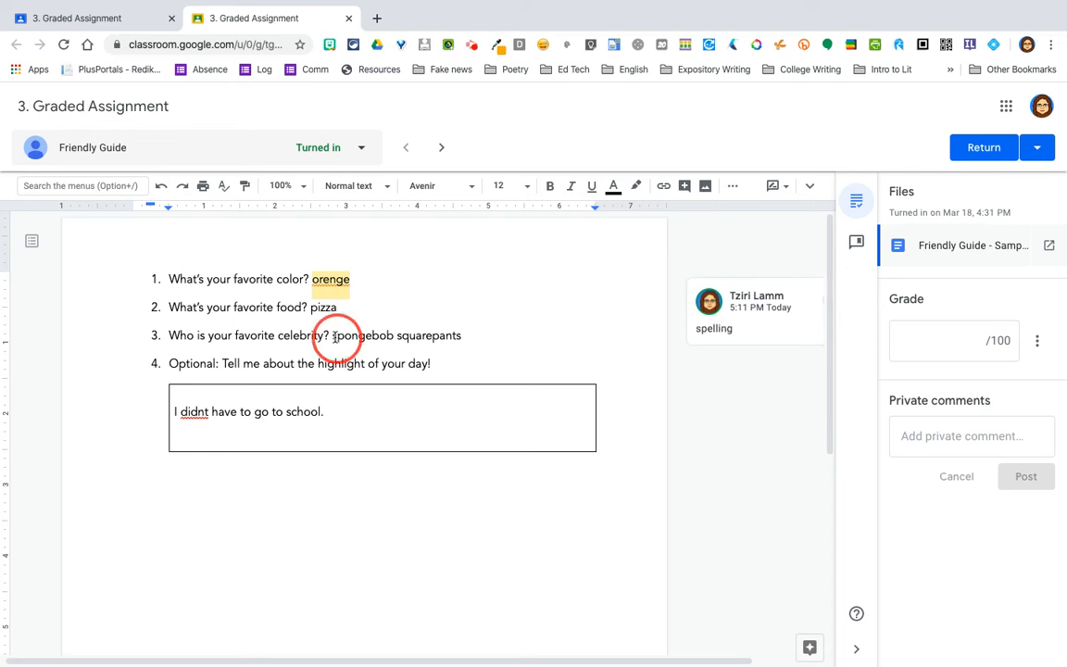
drag(336, 337, 333, 338)
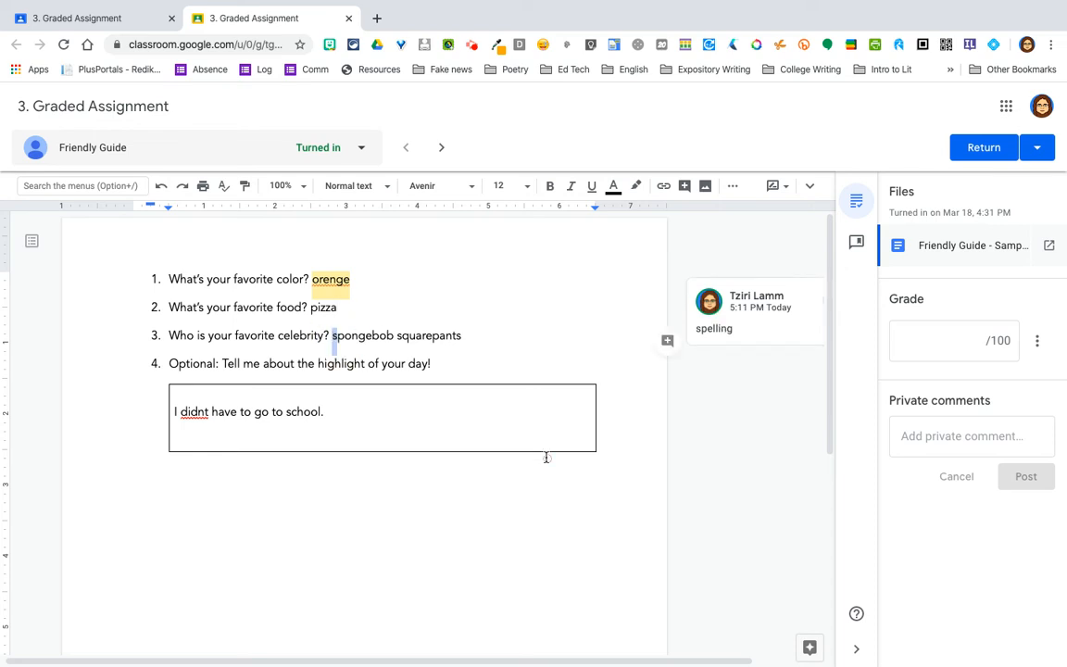
text(S)
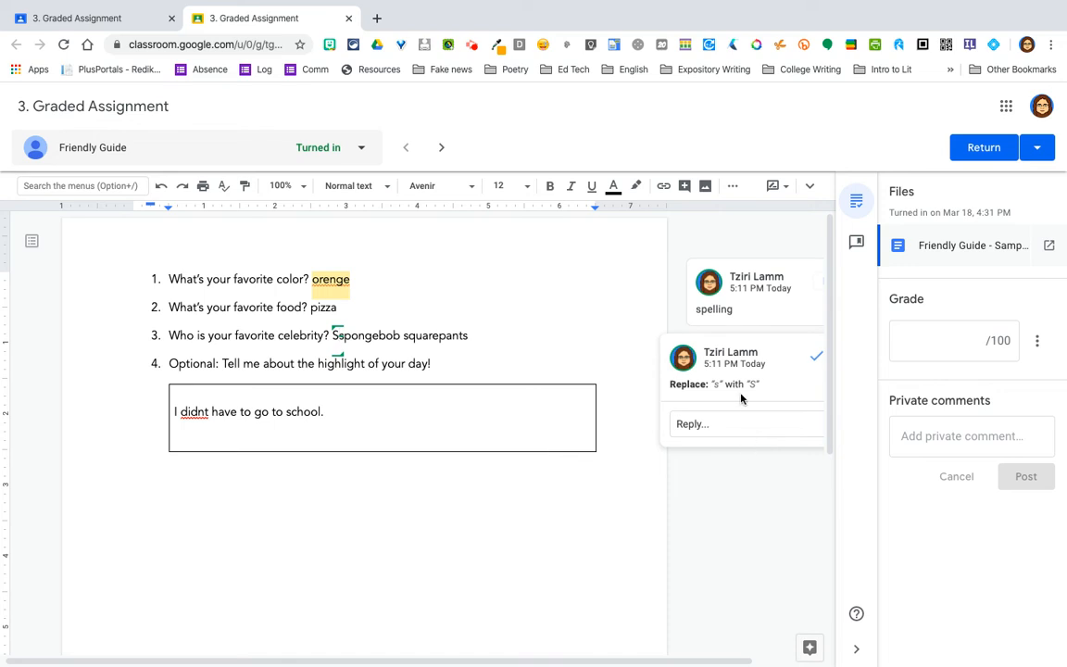
click(518, 334)
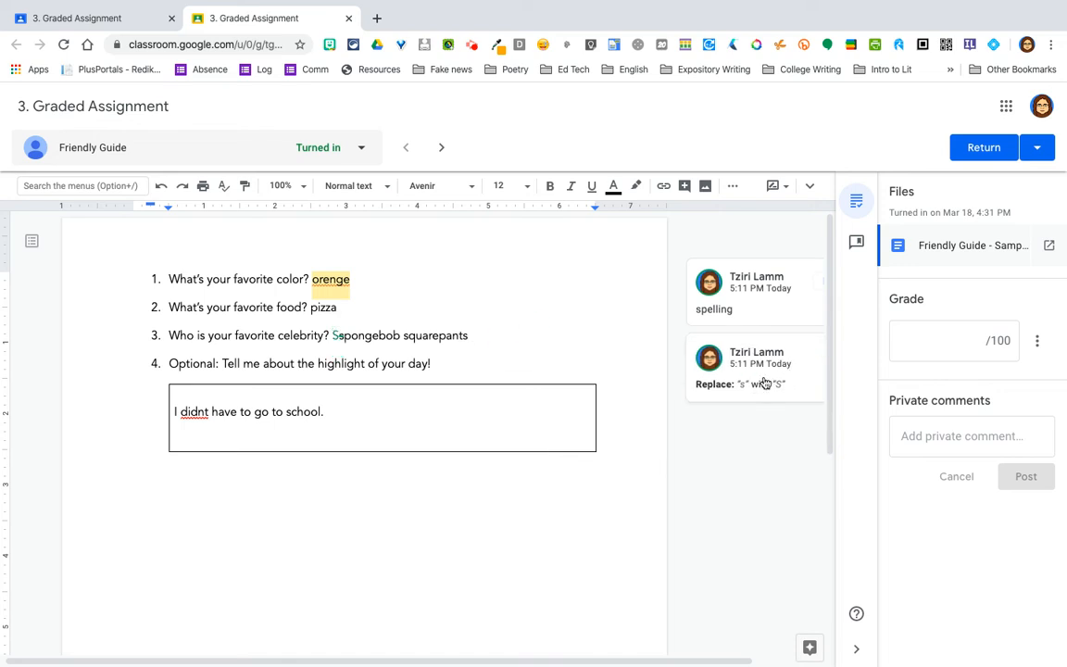
Add the comment "Punctuation" to the word "didnt" in the boxed answer to question 4
double_click(196, 411)
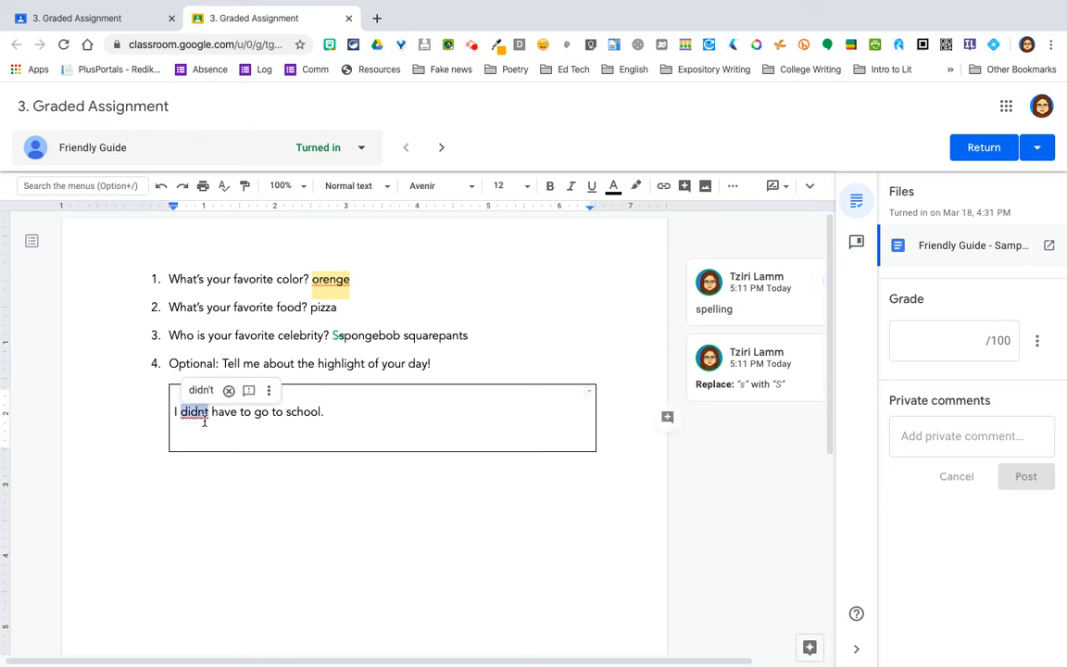
drag(208, 414, 179, 413)
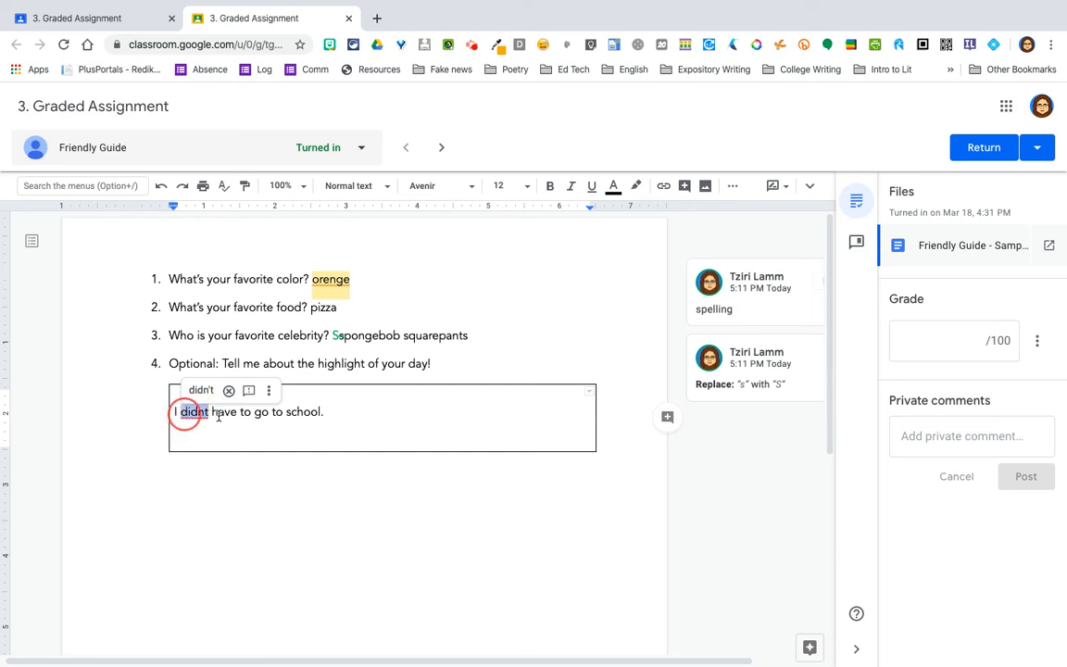
click(667, 418)
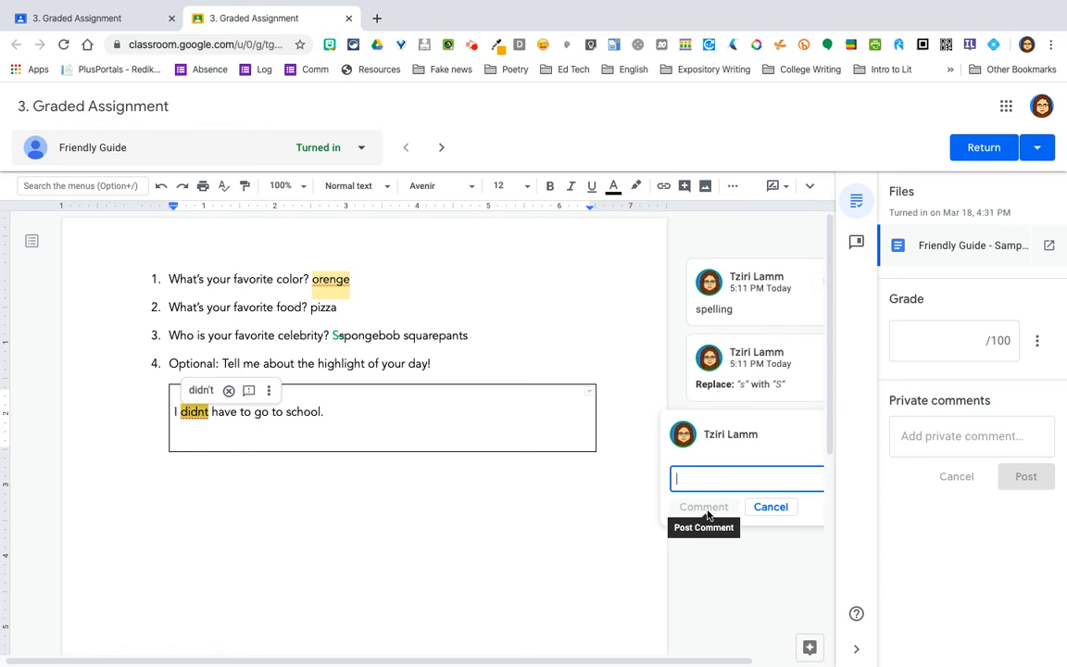
text(Punctuation)
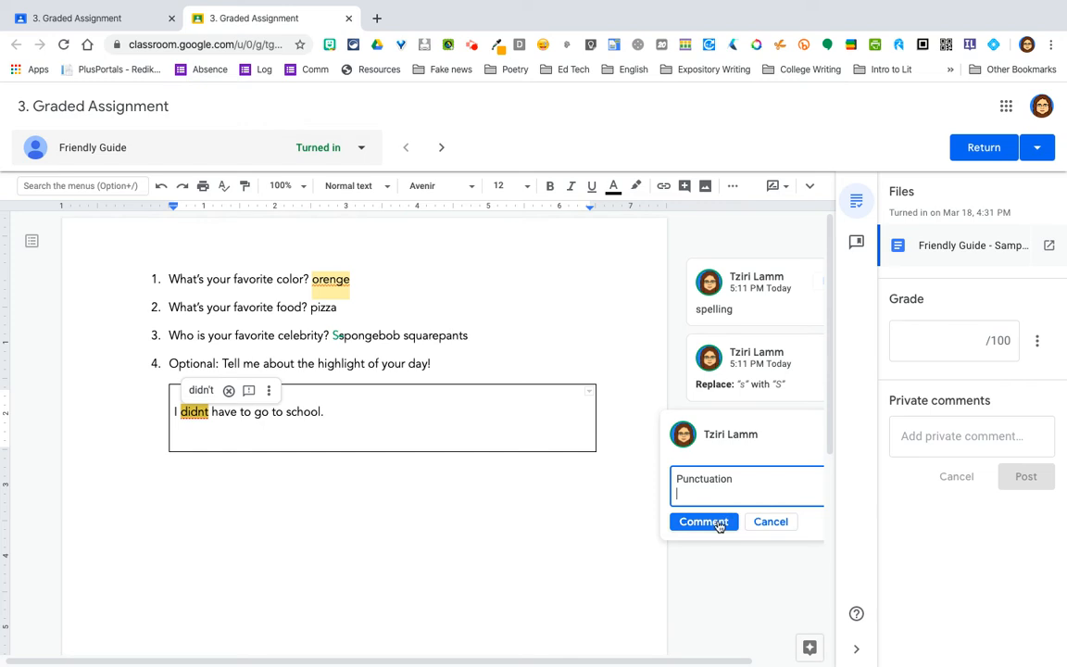
click(705, 517)
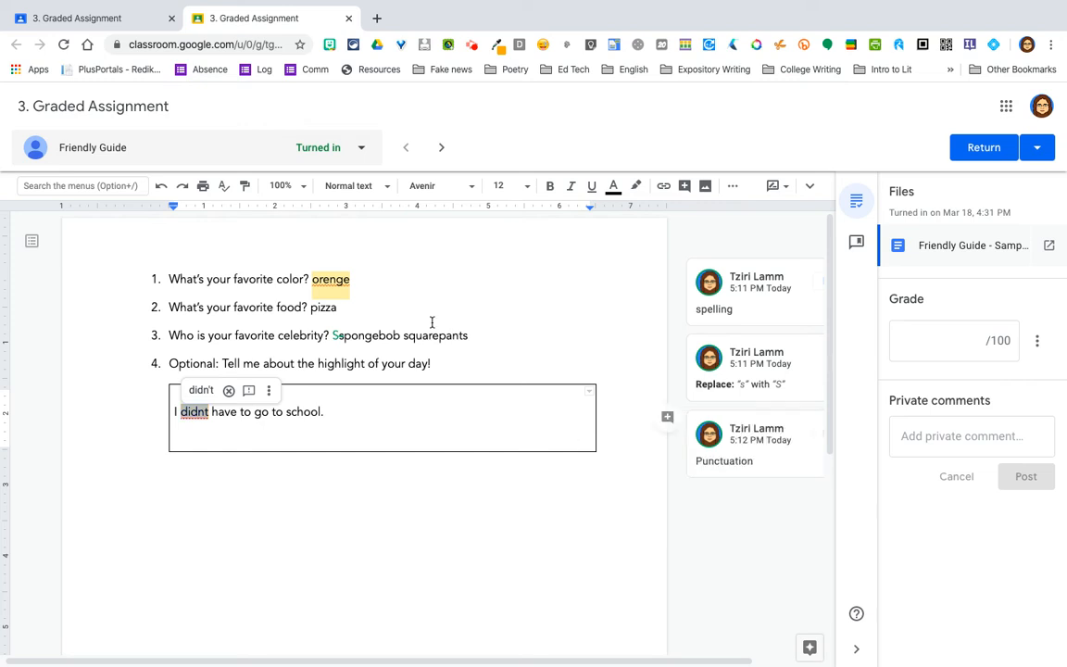
Set the grade of this submission to 85 out of 100
click(965, 341)
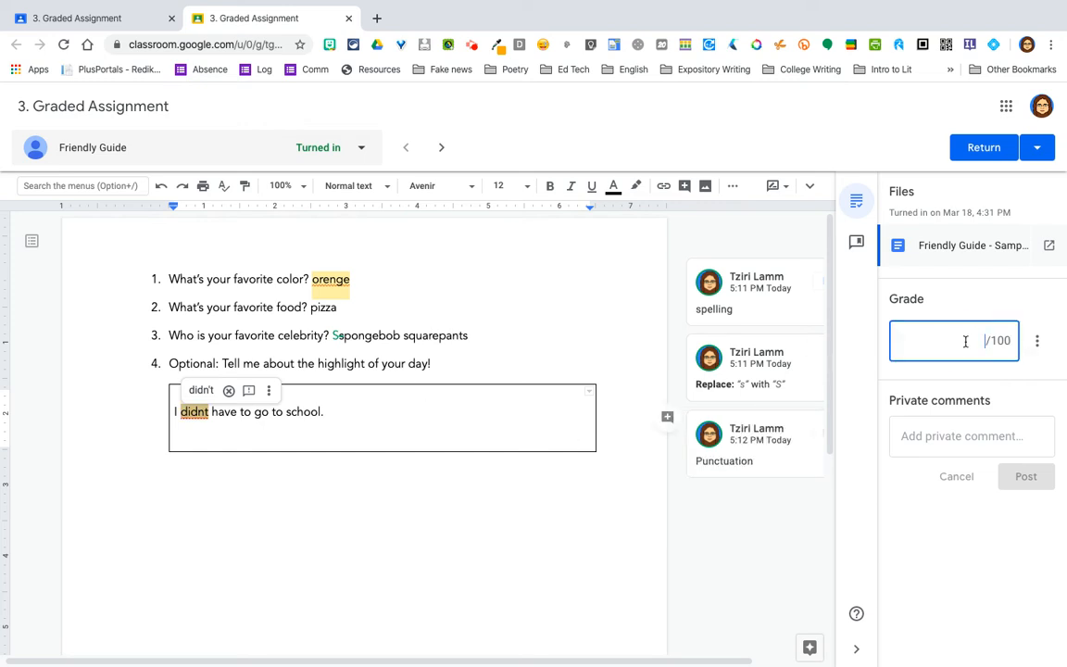
text(85)
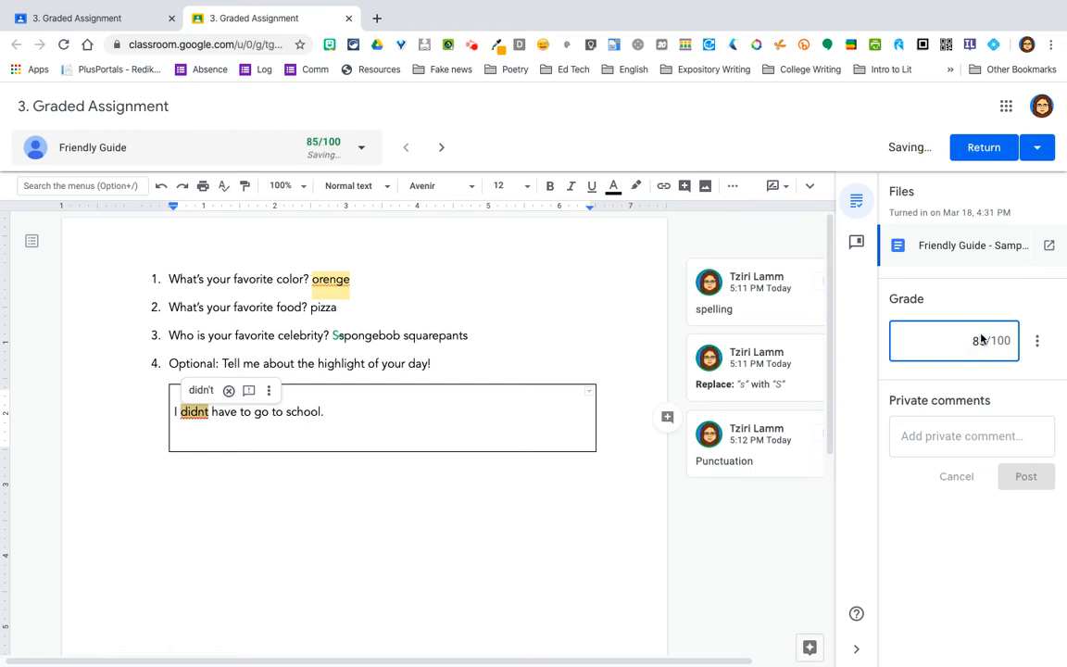
Post the private comment "This is a good start, but please be careful to proofread your work." on this submission
click(929, 438)
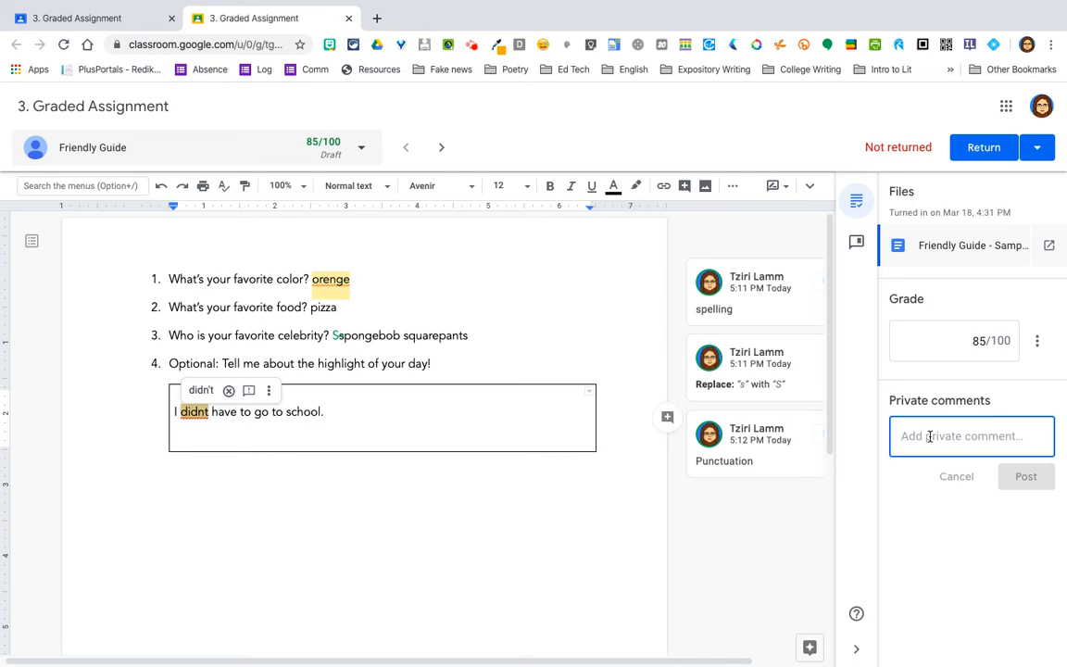
text(#)
key(BackSpace)
text(This is a )
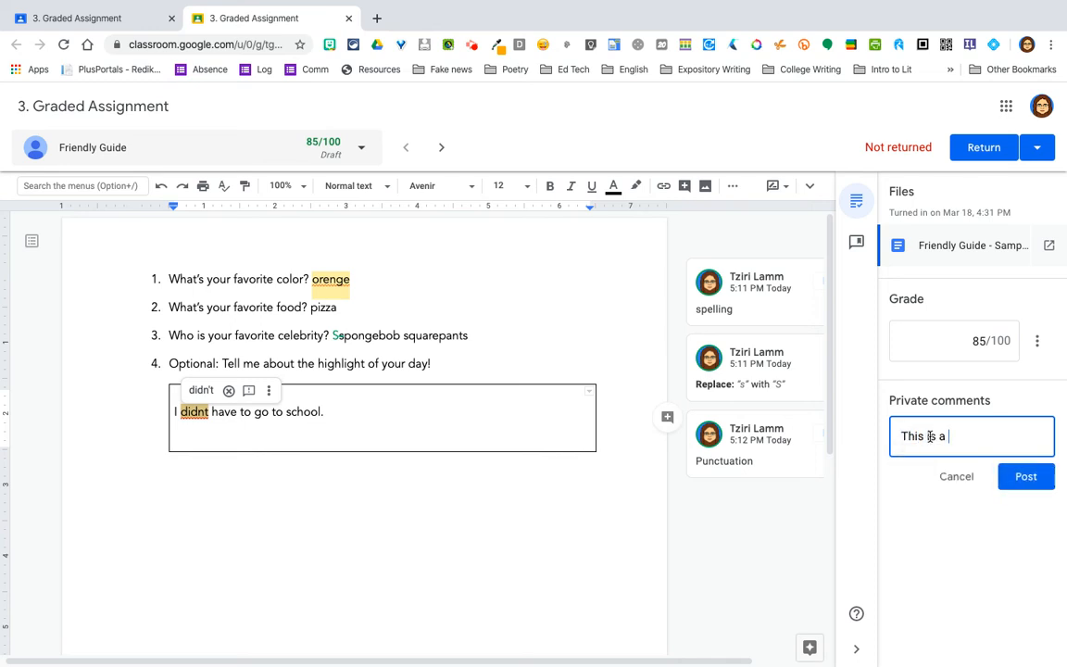
text(good start, nit)
key(BackSpace)
key(BackSpace)
text(but ple)
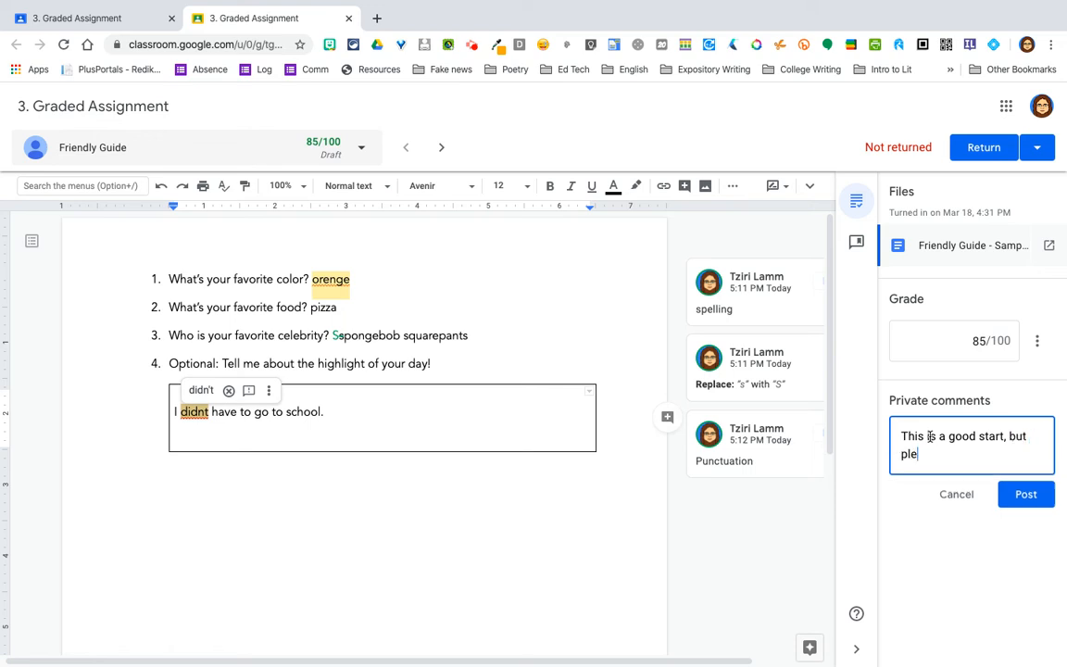
text(ase be careful to proofread )
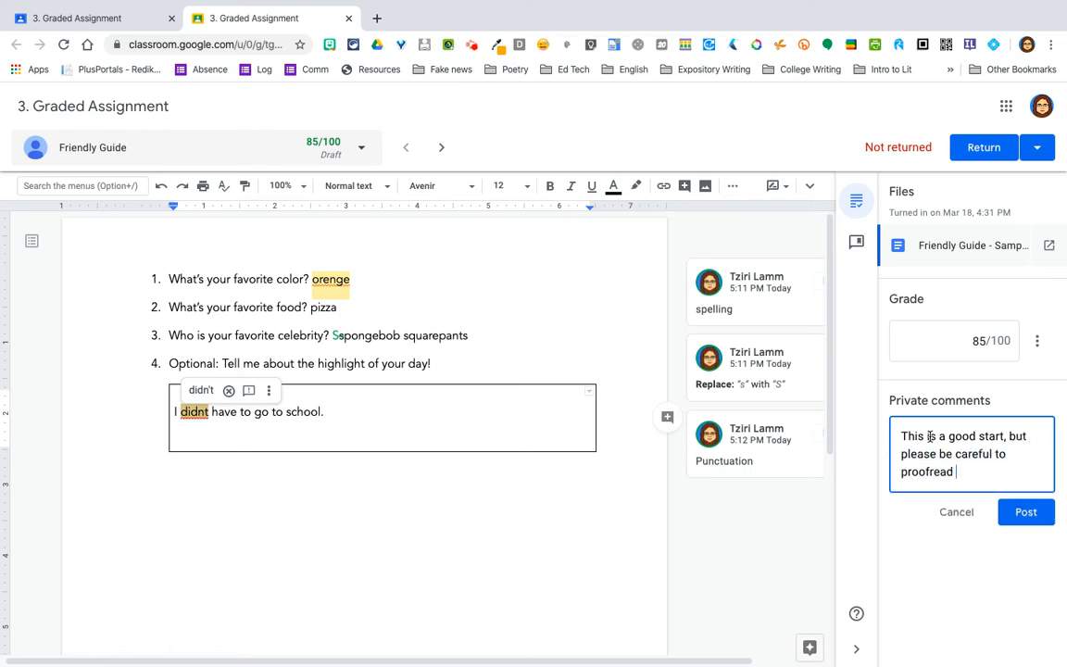
text(your work.)
click(1009, 515)
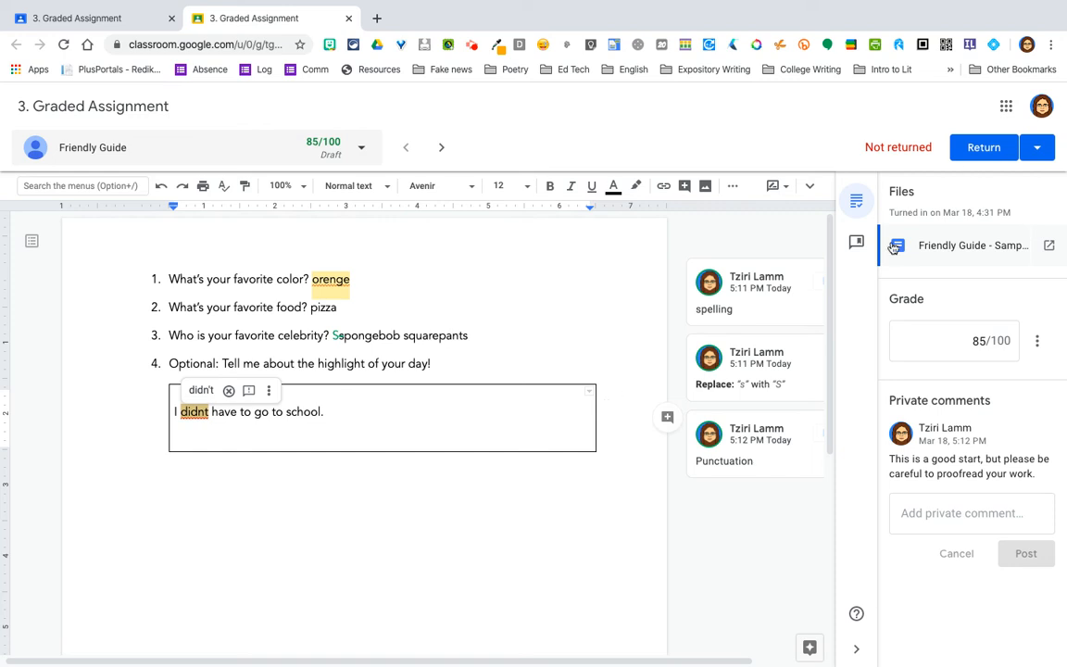
Return the graded submission to the student and check the list of students' submission statuses
click(974, 152)
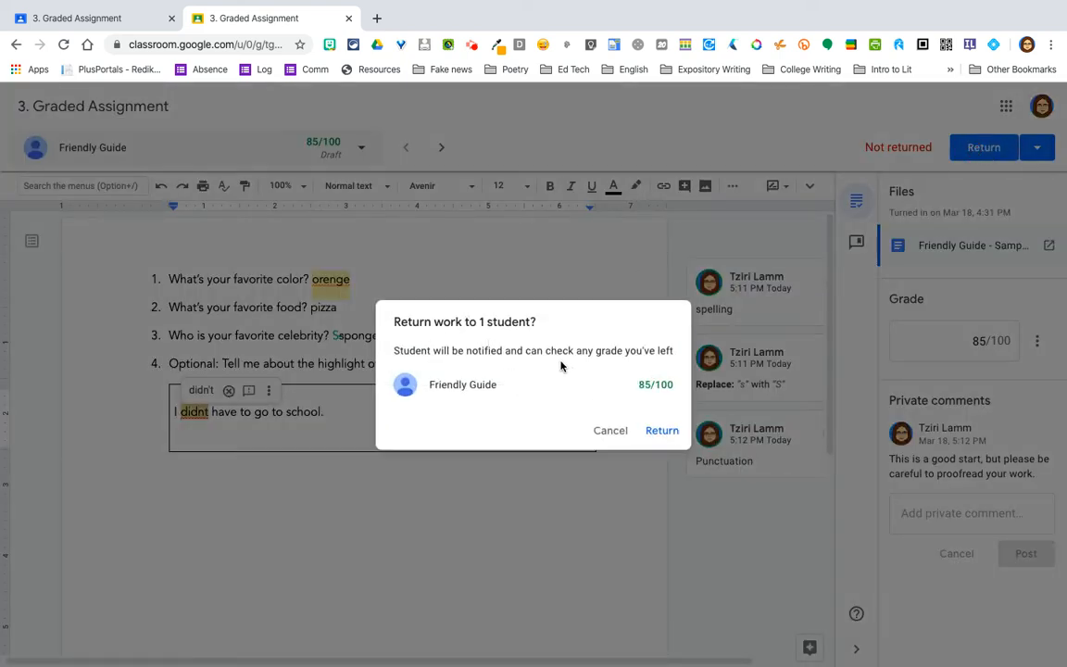
click(661, 434)
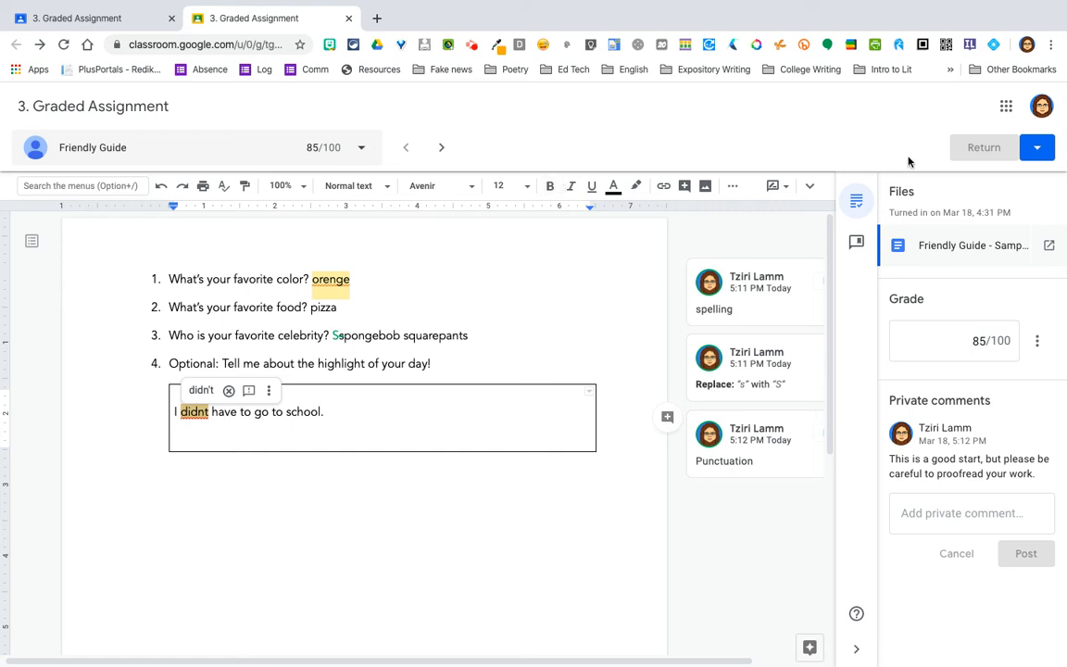
click(363, 151)
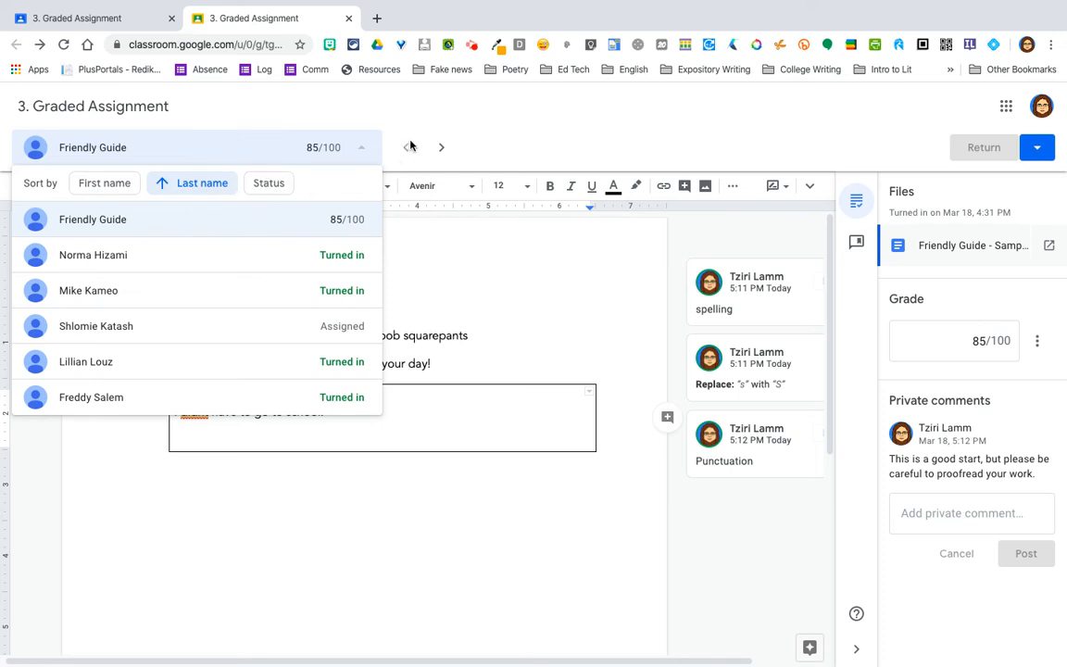
click(375, 113)
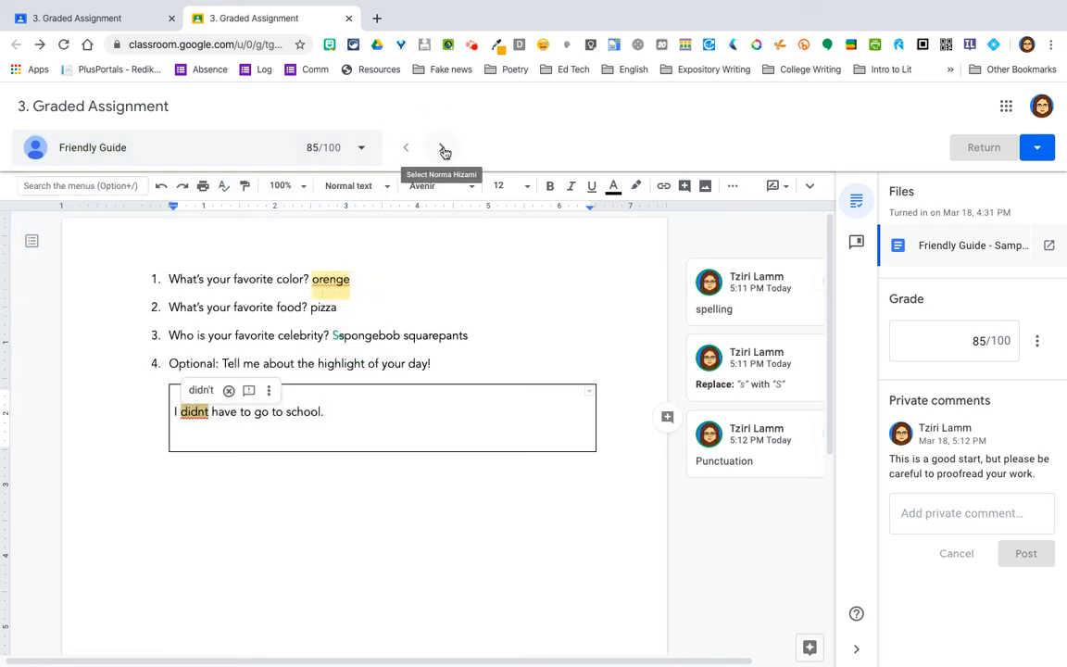
Open the next student's submission and set its grade to 100 out of 100
click(445, 151)
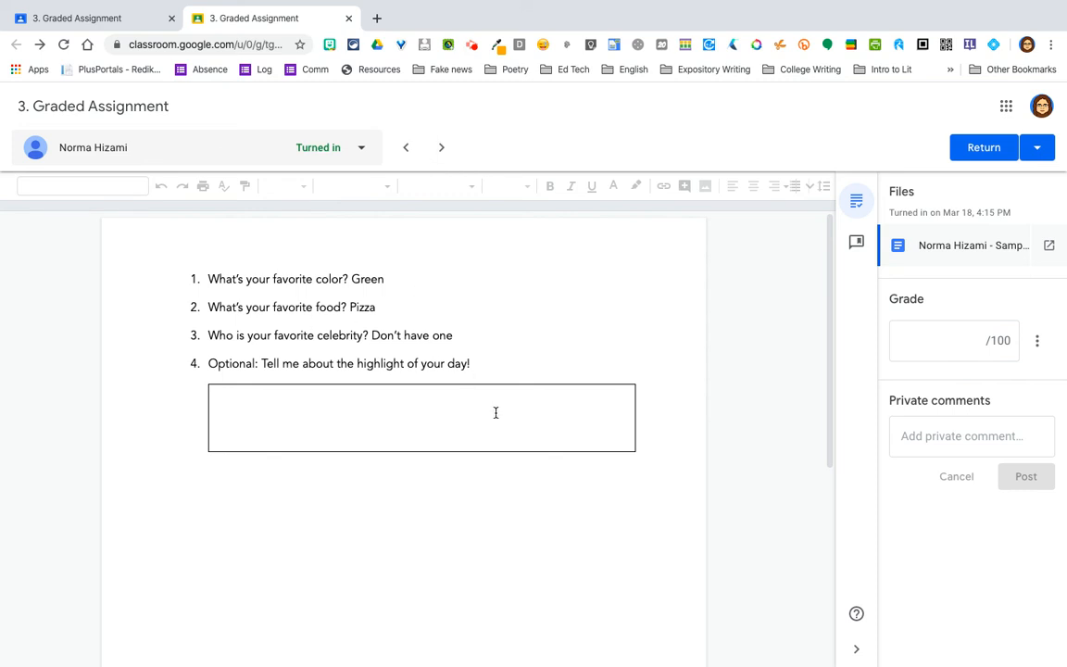
click(954, 342)
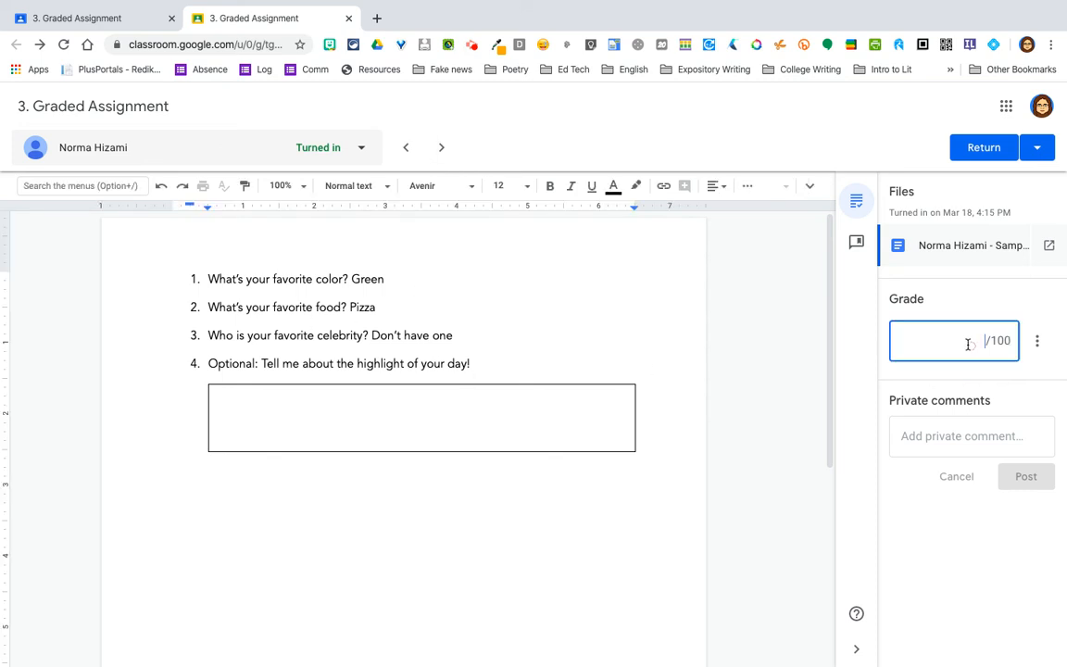
text(100)
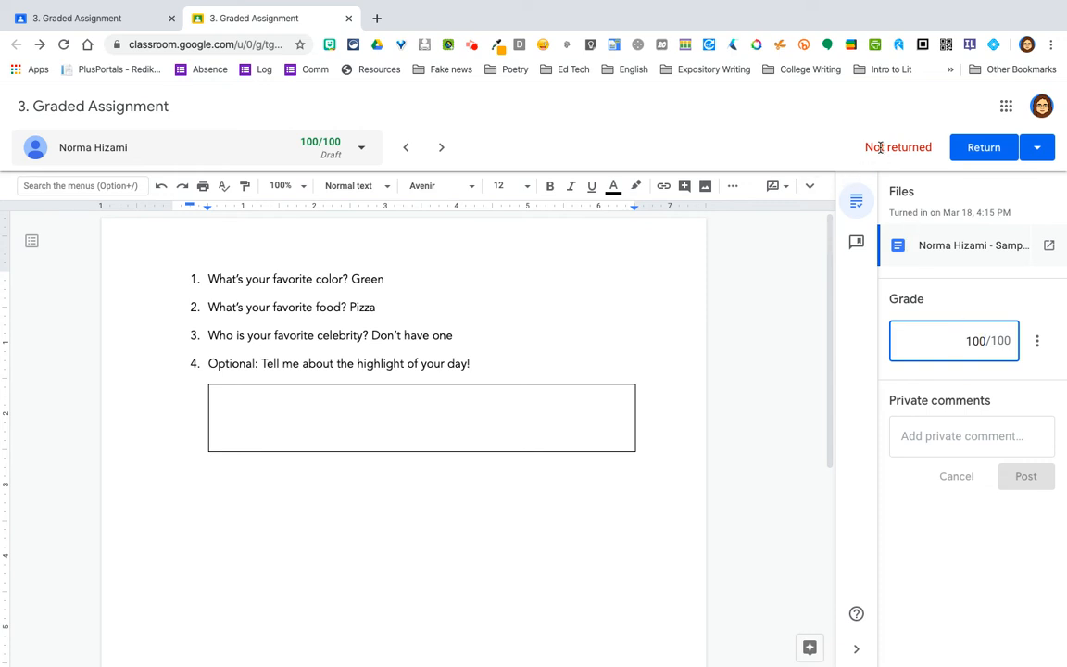
Open the following student's PDF submission, start an area comment on the answer "Black" and discard it
click(442, 150)
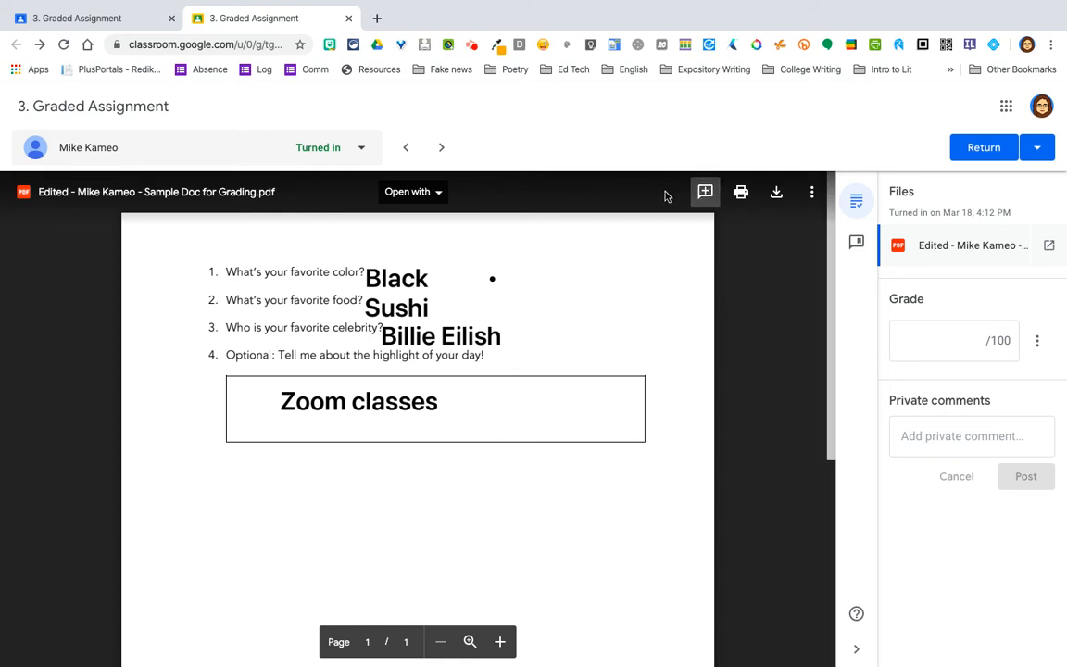
drag(485, 356, 456, 281)
click(467, 276)
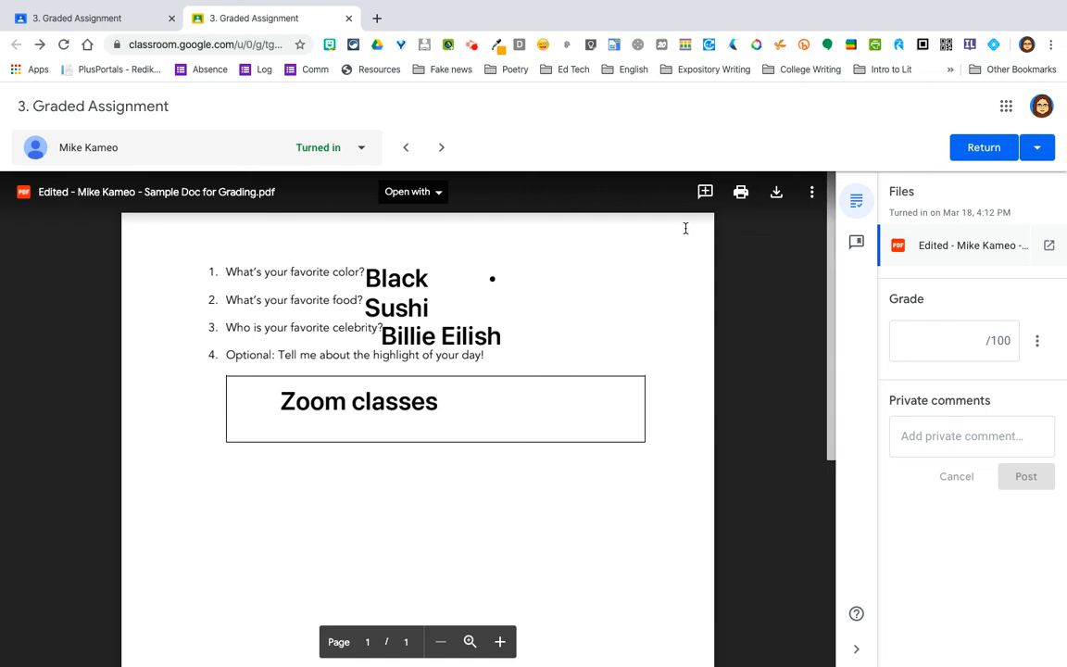
click(705, 192)
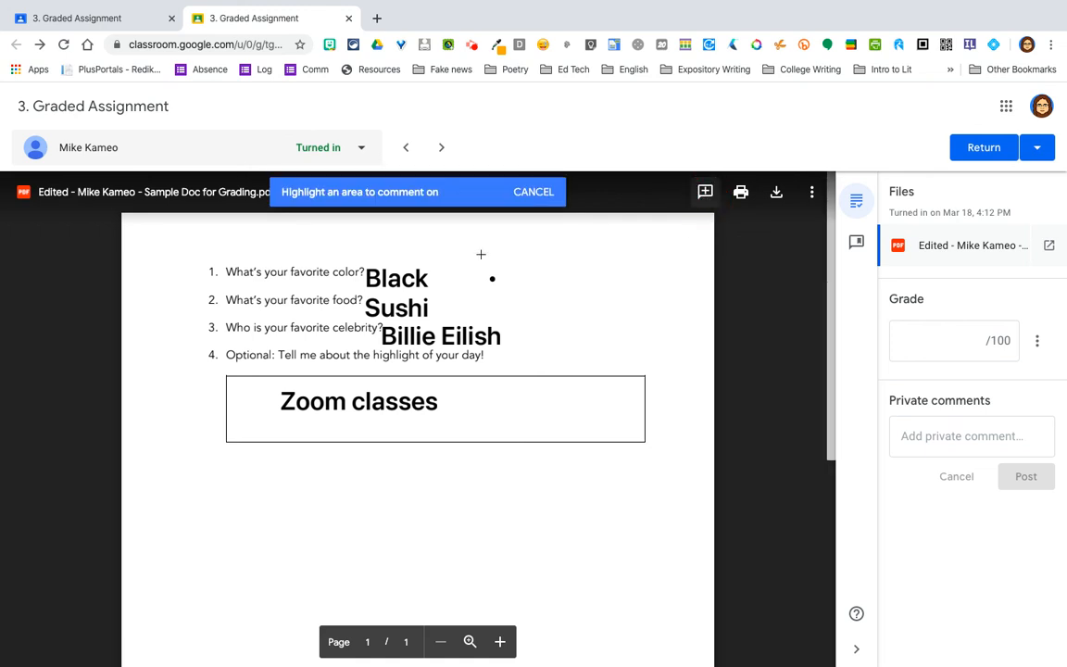
drag(367, 271, 435, 281)
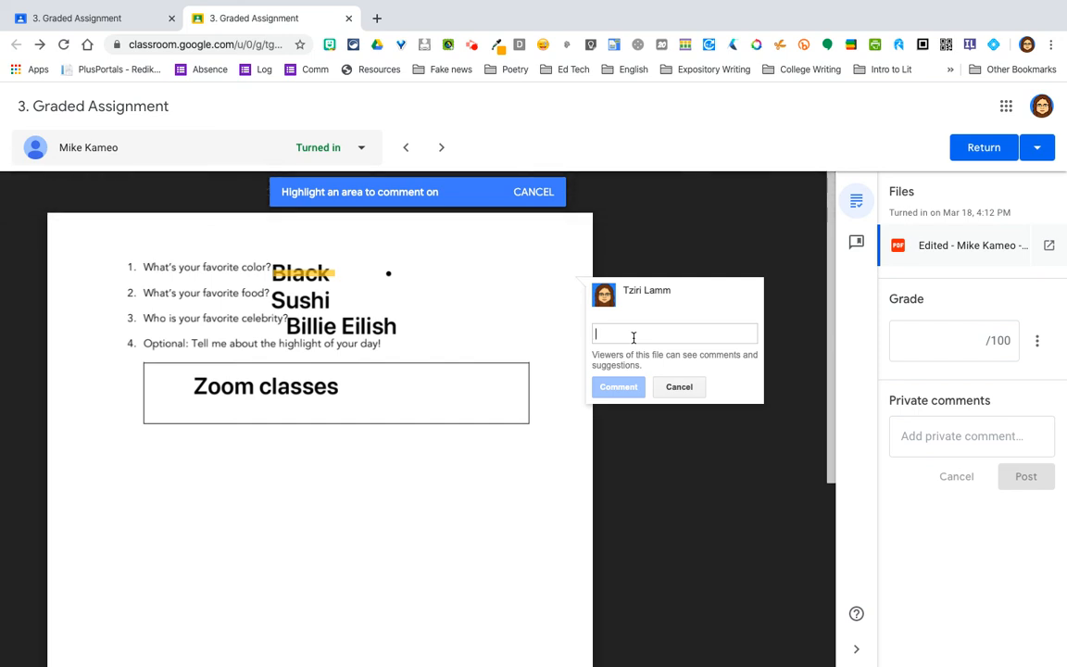
click(677, 386)
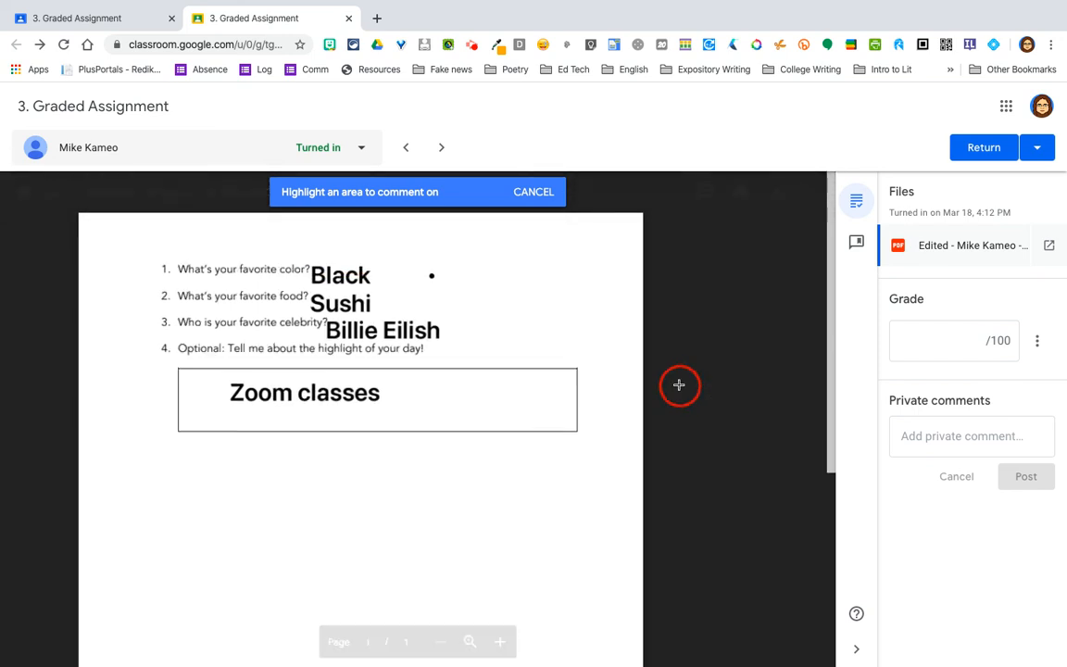
Add the comment "Cool! I love her too!" to the answer "Billie Eilish" and grade the PDF submission 100 out of 100
drag(382, 340, 498, 338)
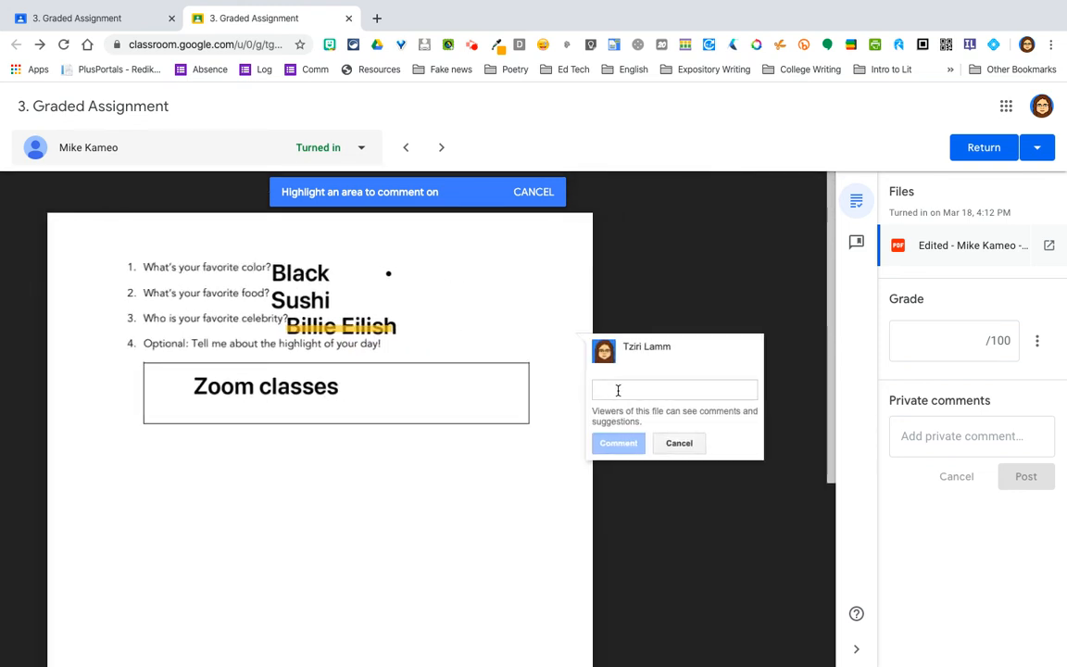
text(Cool)
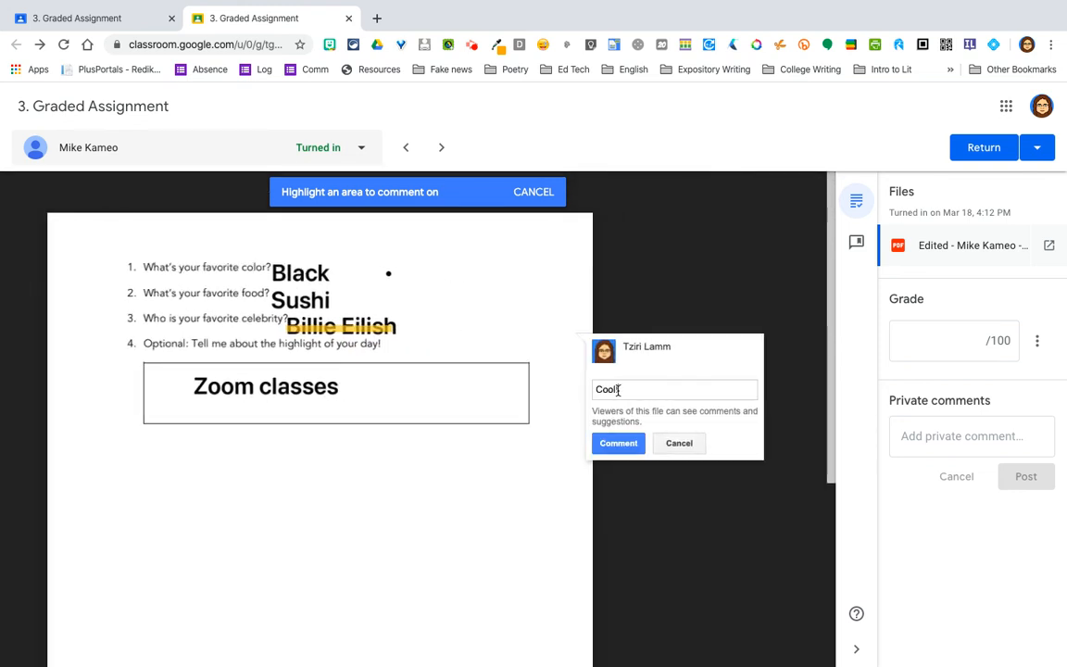
text(! I love her too!)
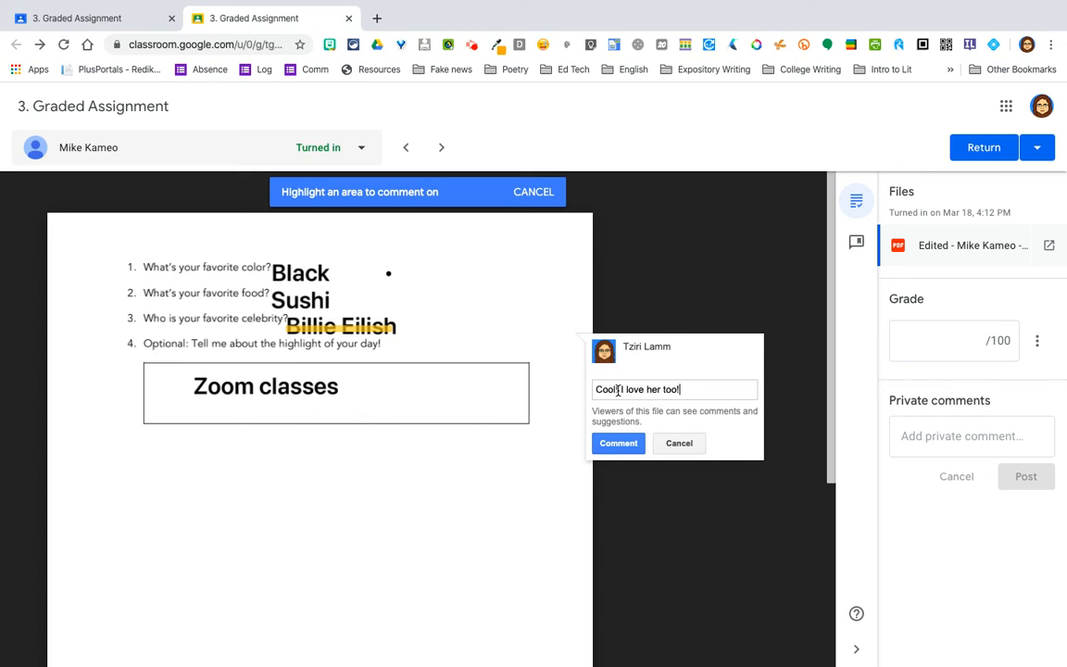
click(621, 444)
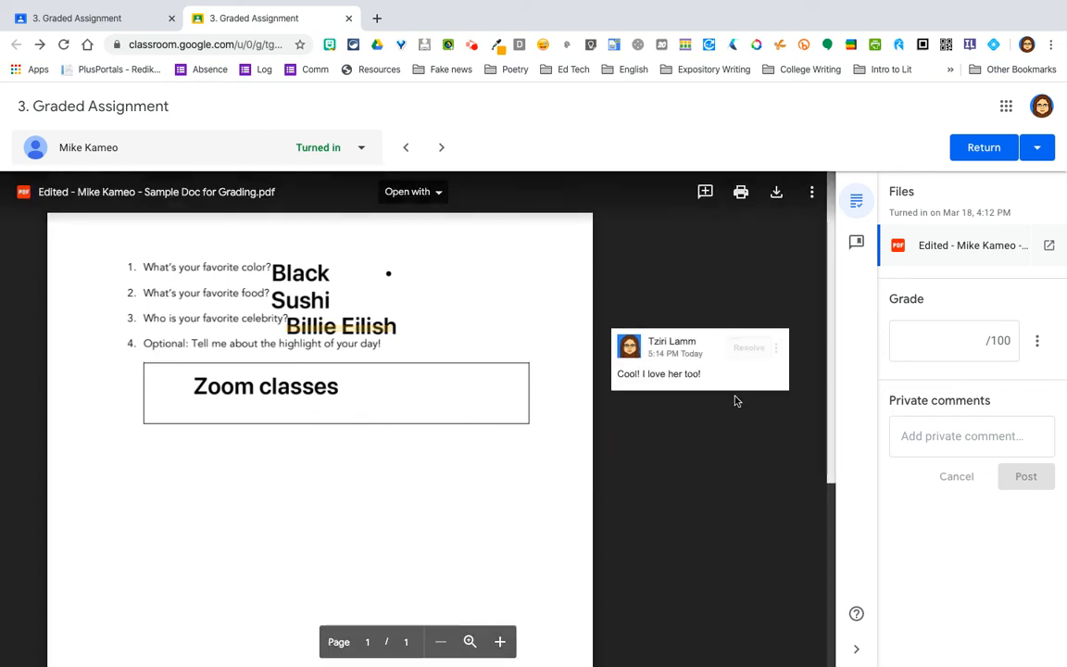
click(964, 342)
text(100)
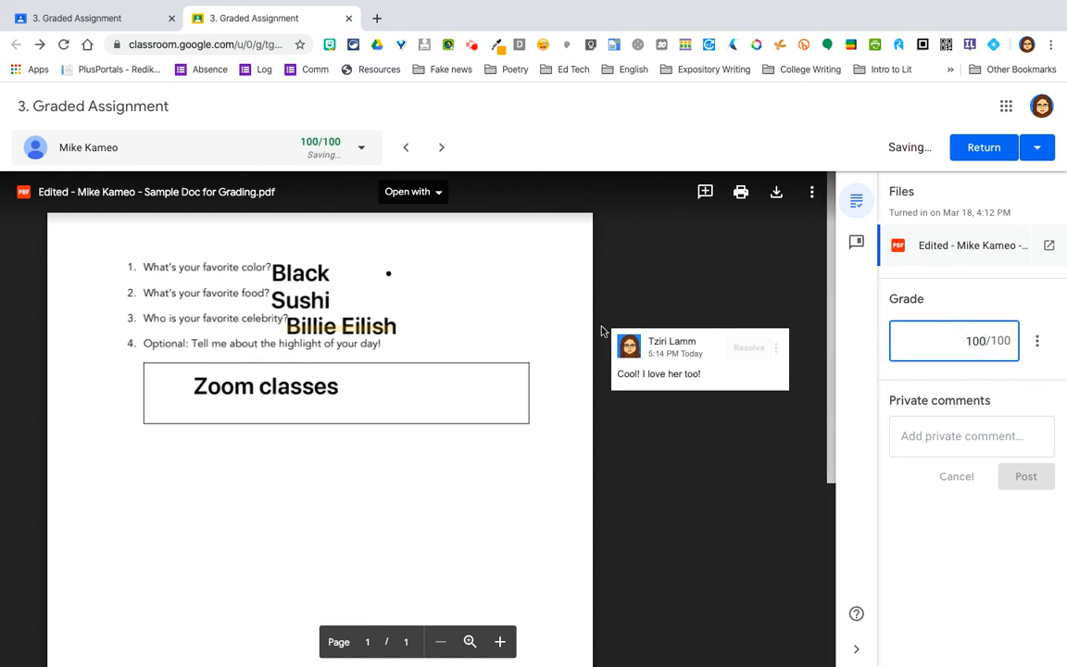
Skip the student who has not turned in work and comment "That's pretty awesome!" on "definition" in the next submission's boxed answer
click(443, 147)
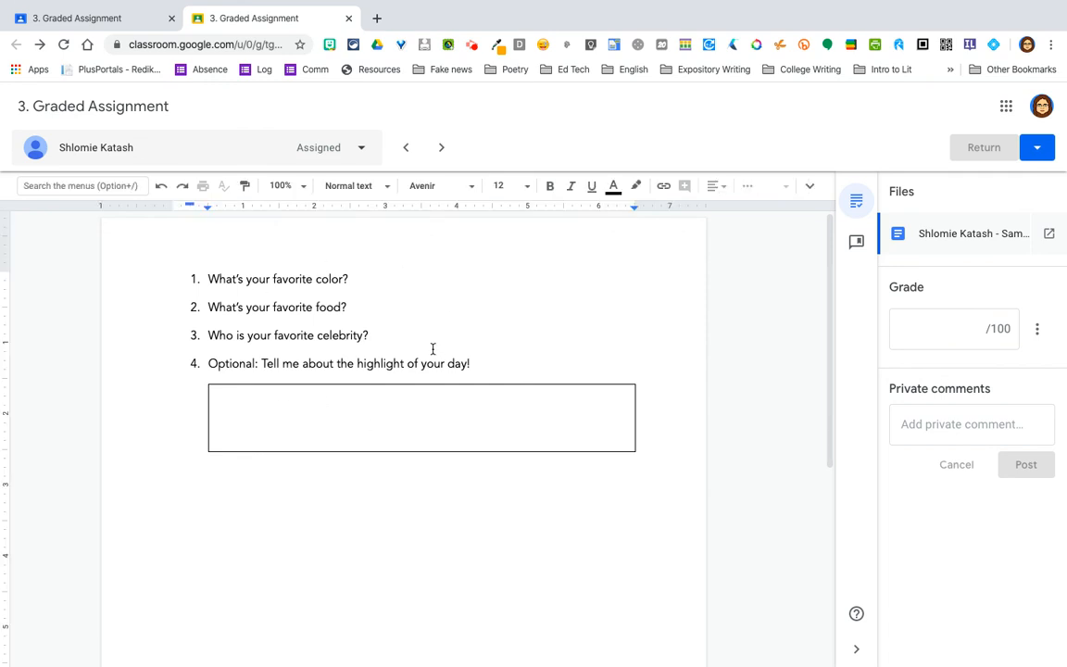
click(442, 149)
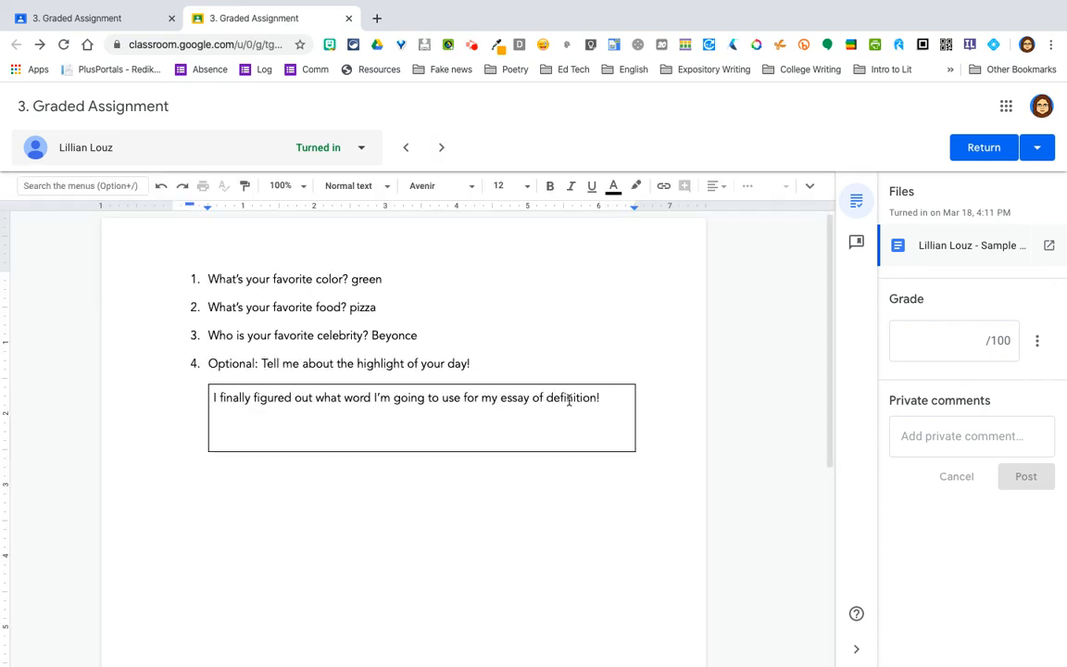
click(597, 403)
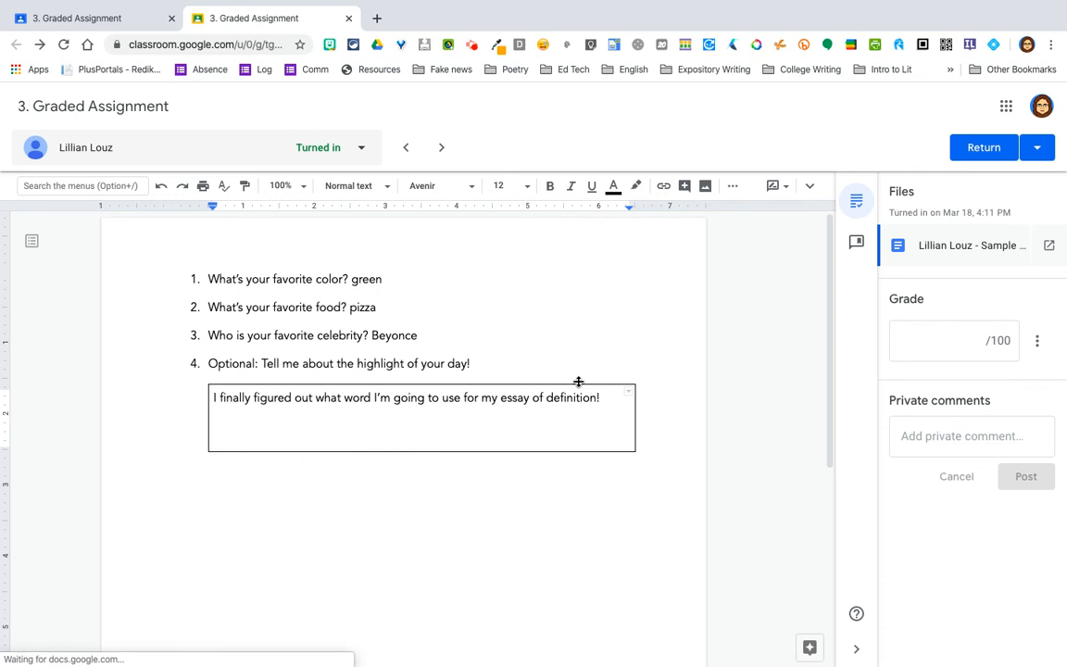
drag(553, 397, 601, 397)
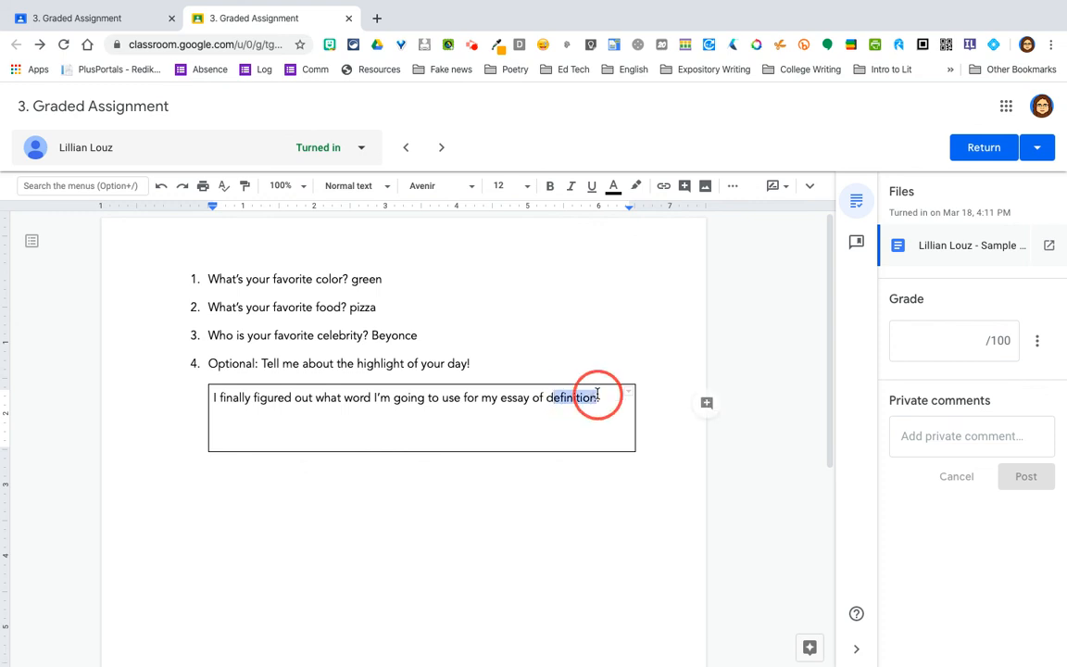
click(706, 402)
text(That;s)
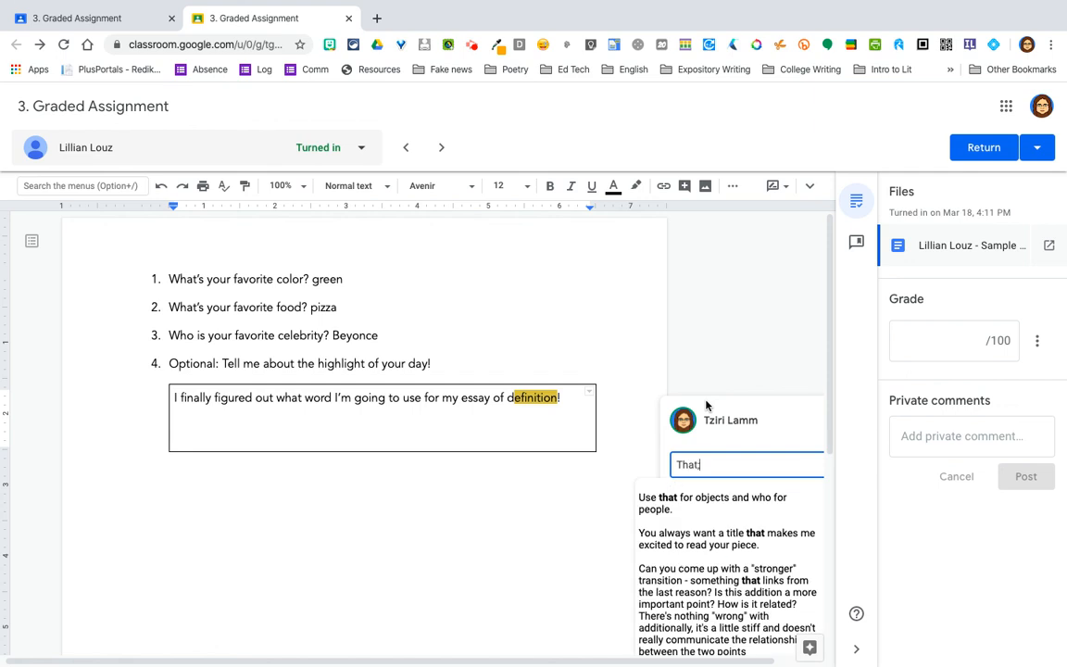
text( pretty a)
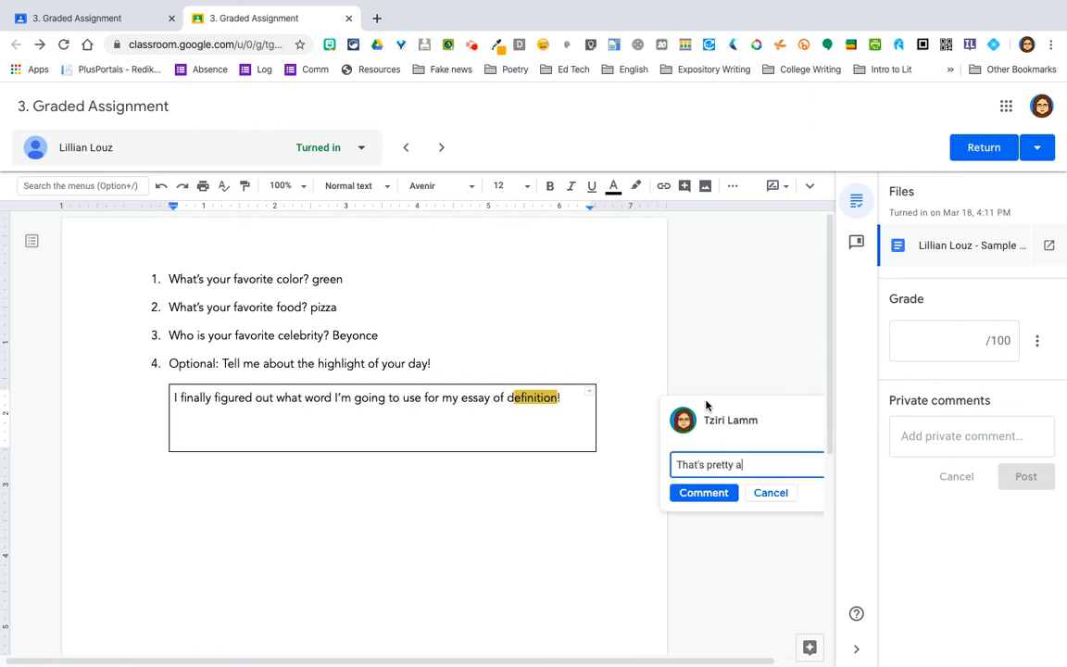
text(wesome!)
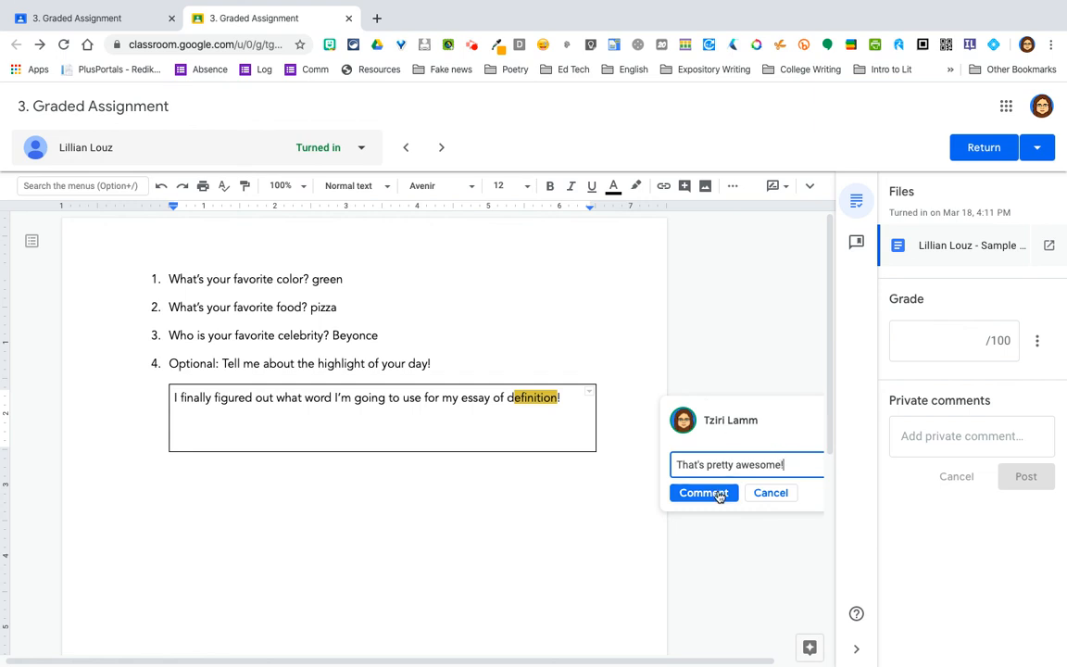
click(720, 495)
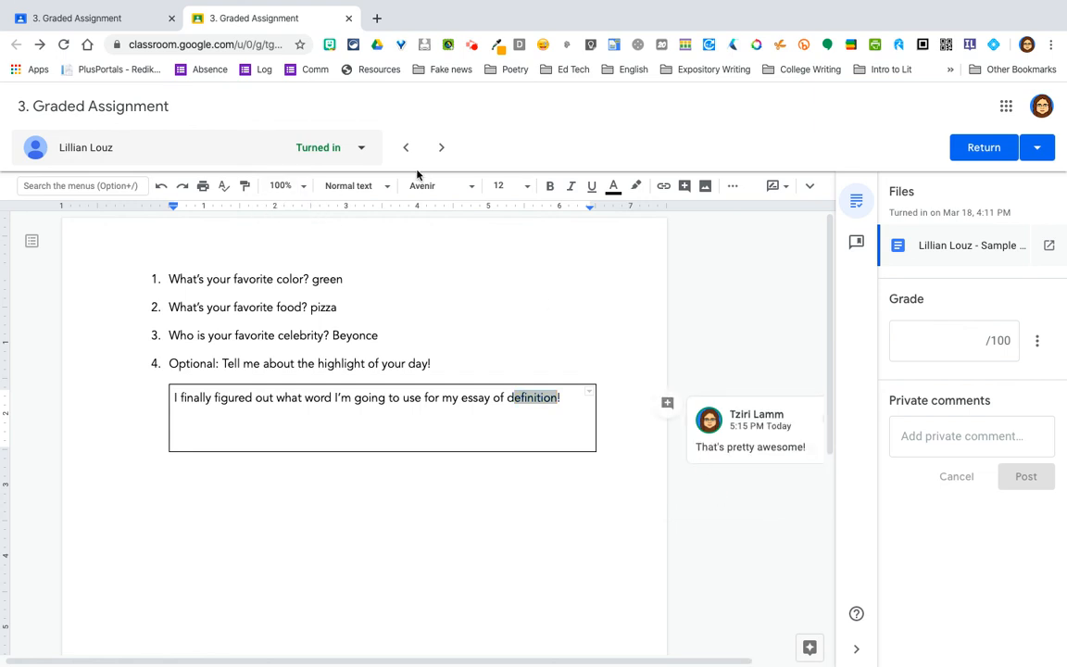
Set the grade of the submission with the Beyonce answer to 100 out of 100
click(926, 340)
text(1)
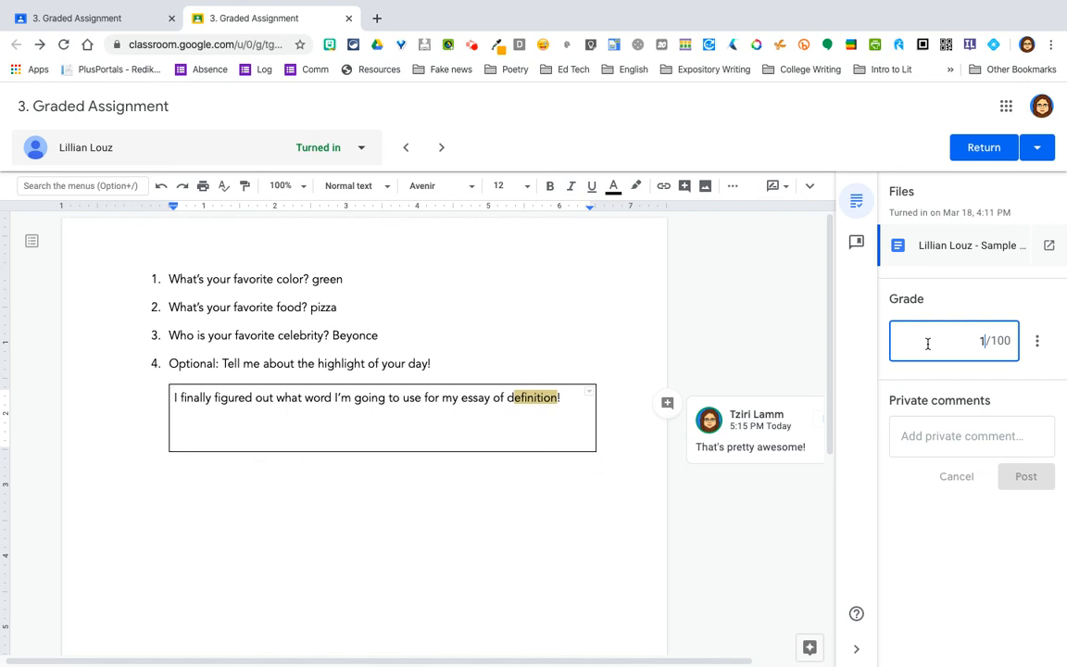
text(00)
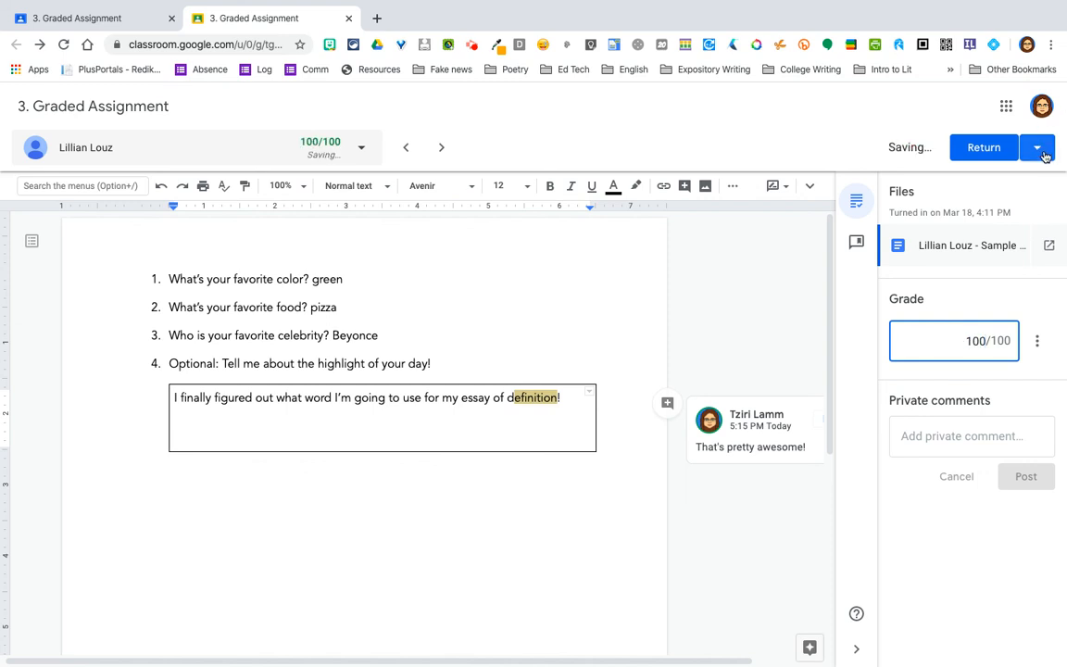
Return the three draft-graded submissions together using Return multiple submissions
click(1038, 154)
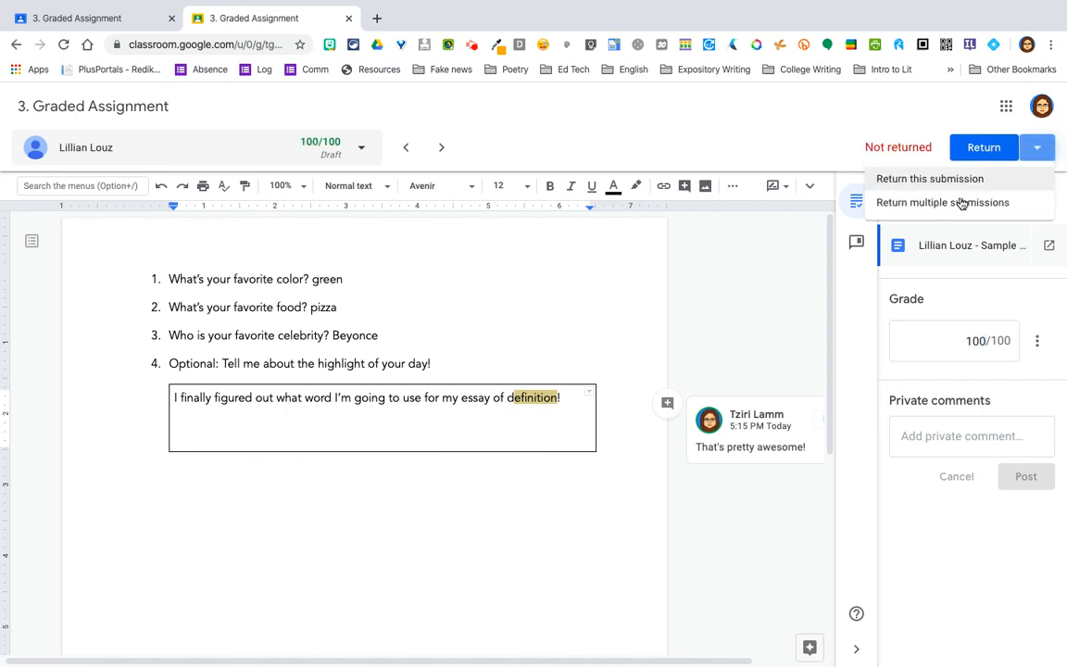
click(961, 202)
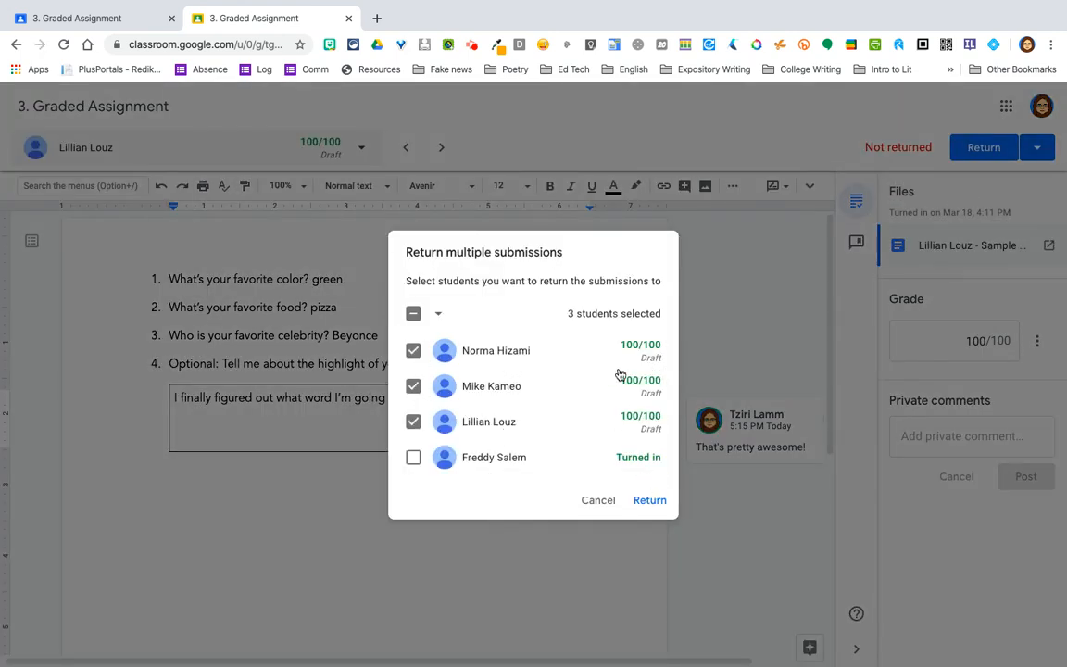
click(648, 502)
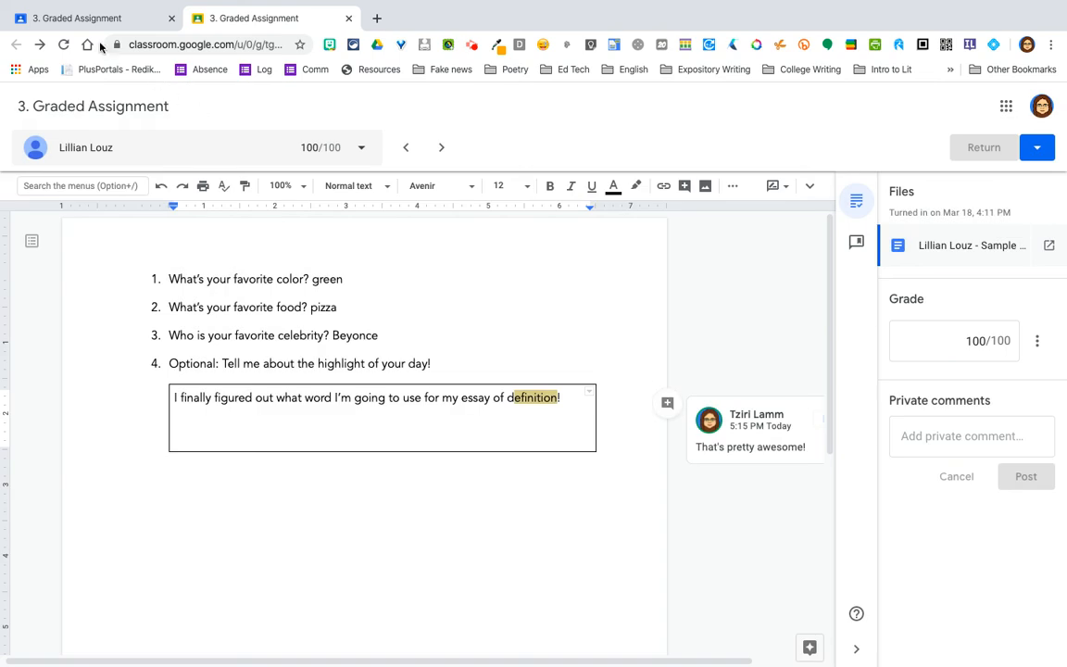
Go back to the assignment's Student work page and review the turned-in, assigned and graded students with their grades
click(94, 24)
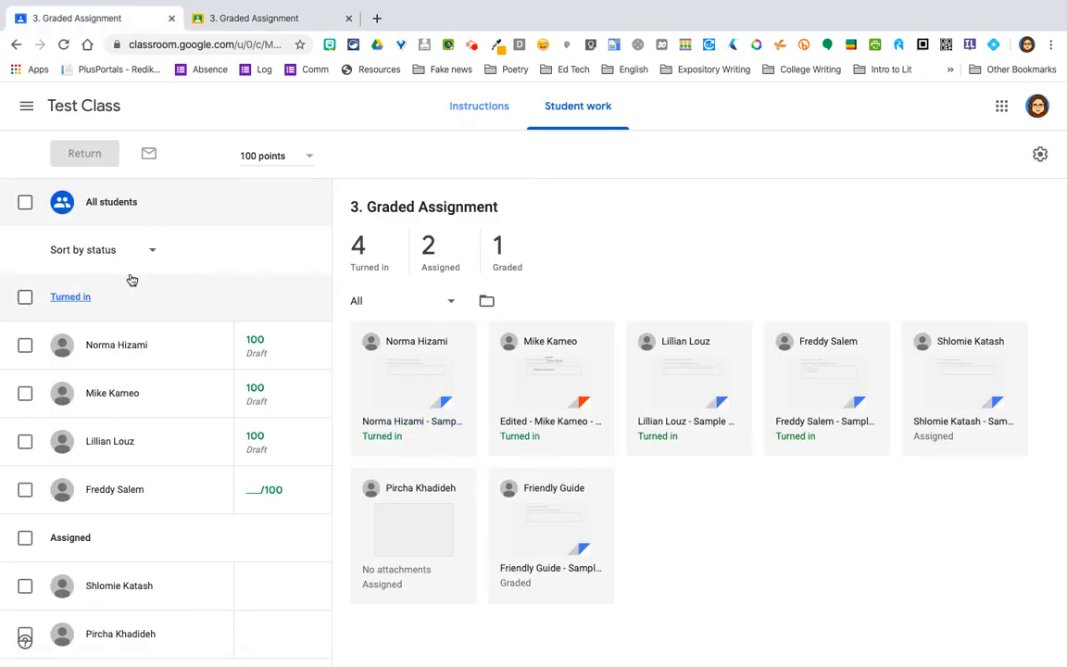
click(180, 472)
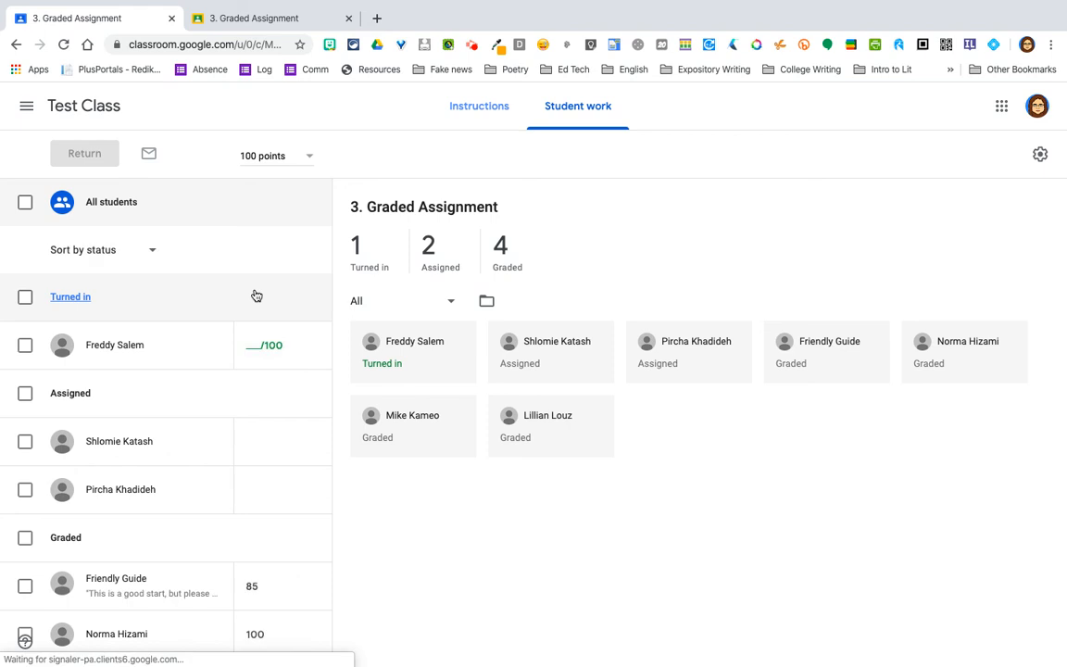
scroll(183, 504, down, 1)
scroll(183, 504, down, 1)
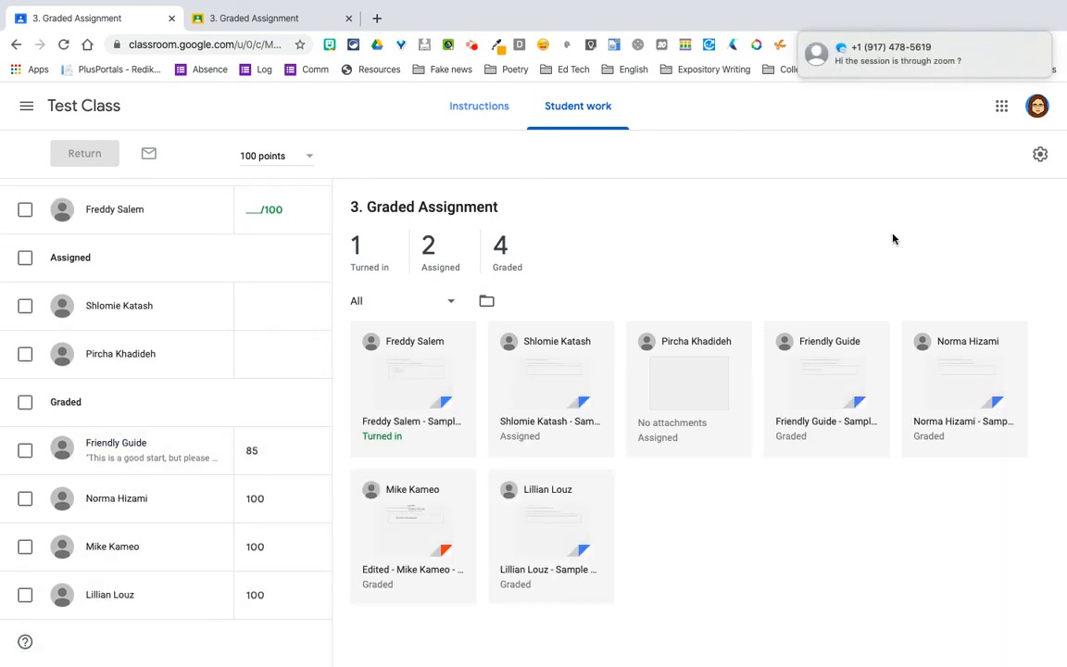
click(1022, 61)
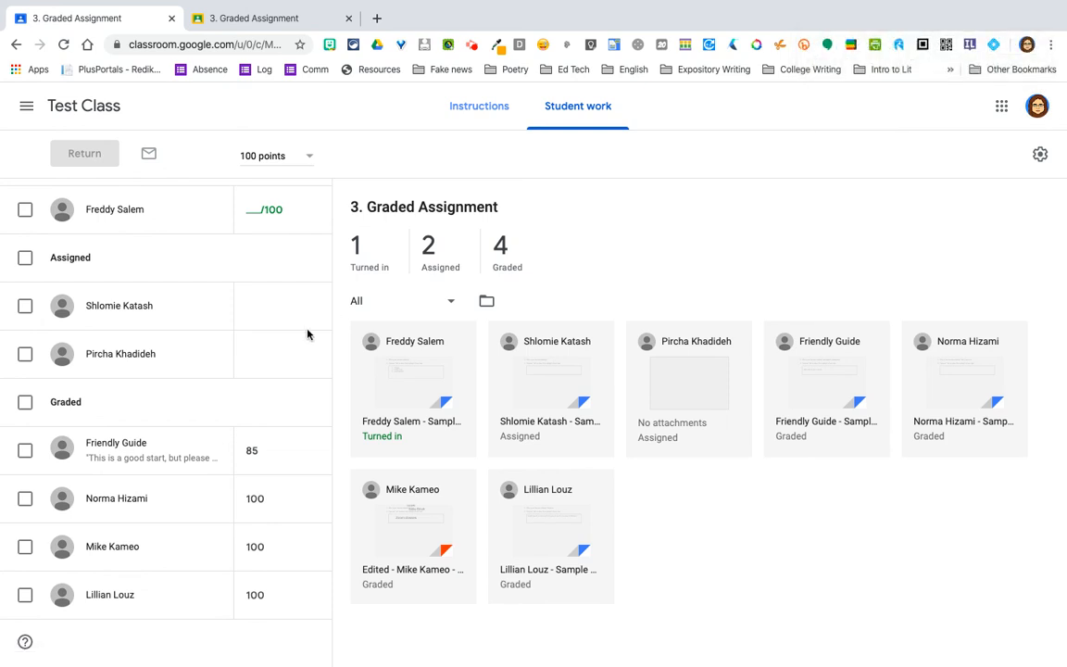
scroll(182, 546, up, 3)
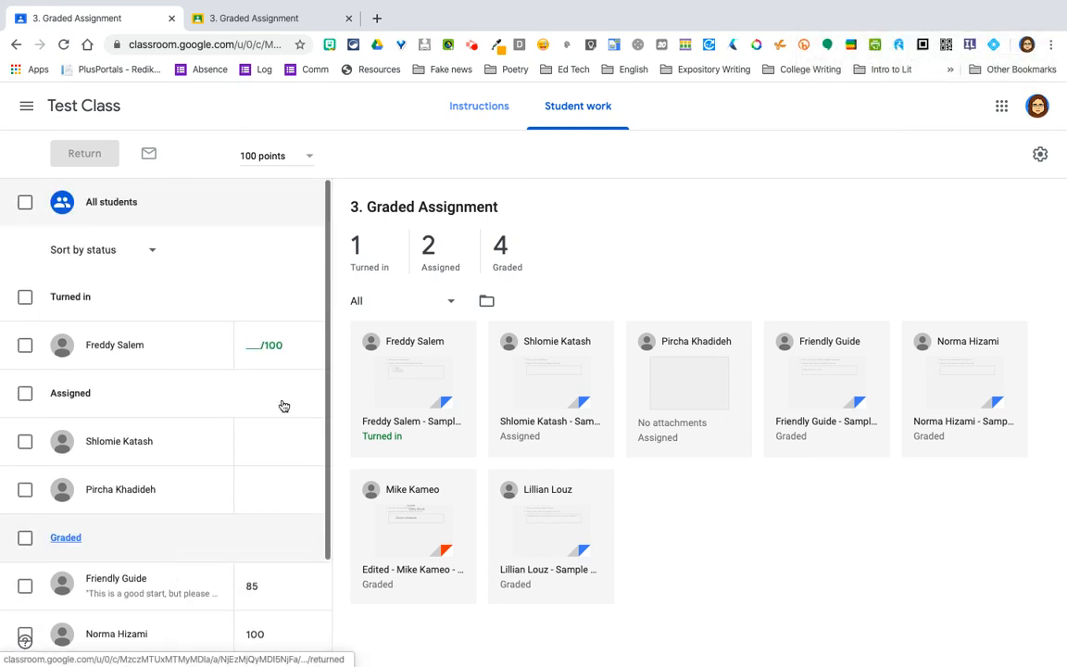